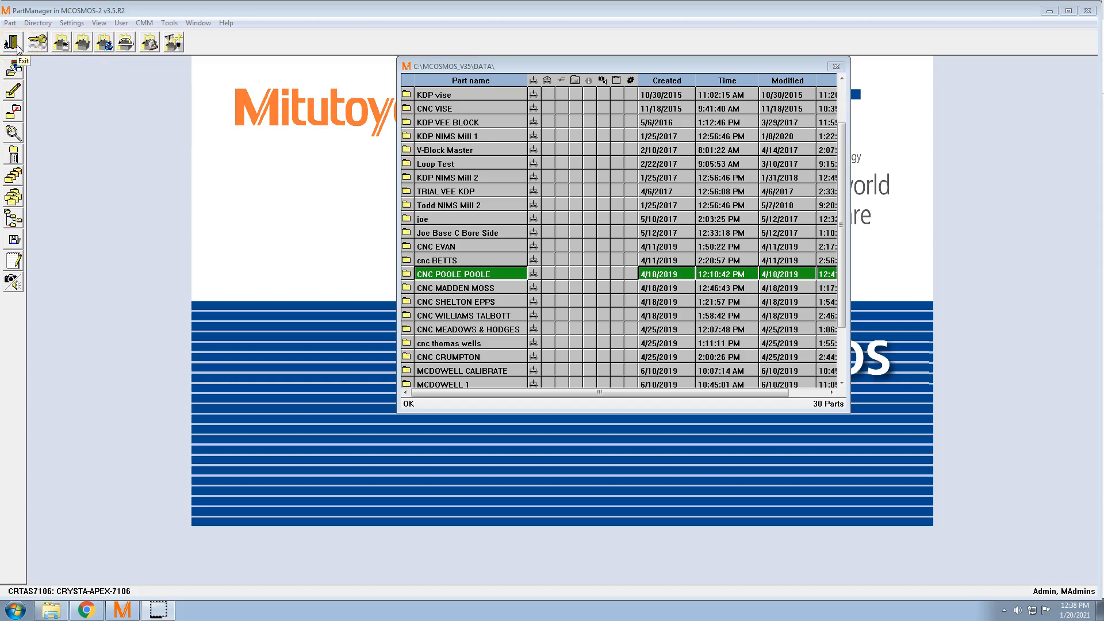
- Create a new part named with the instructor's first name followed by "video"
click(34, 48)
click(14, 69)
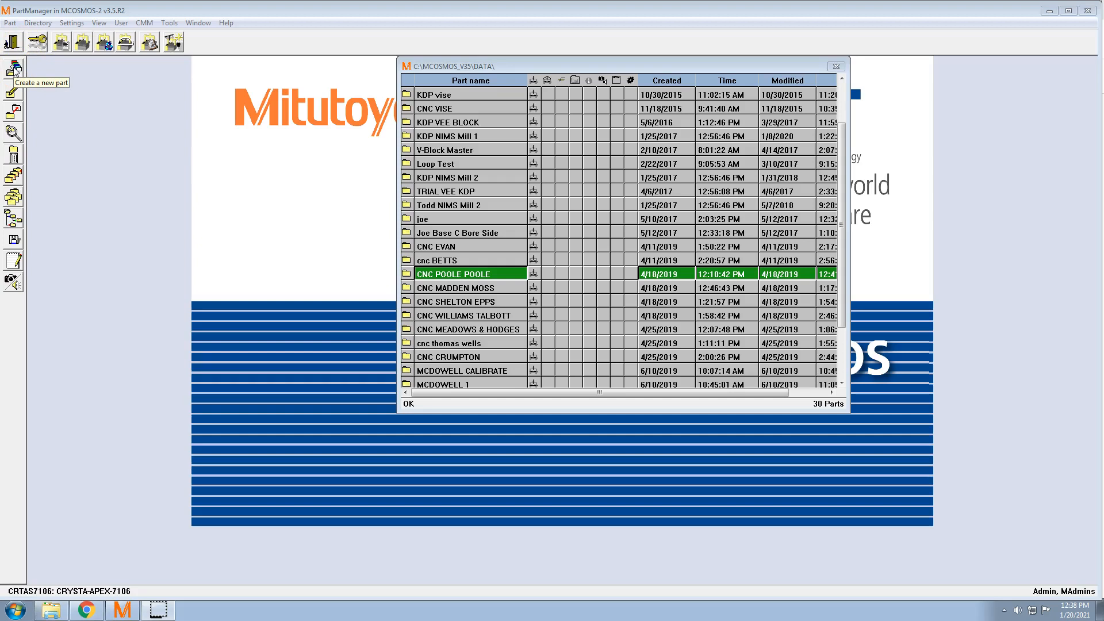
click(15, 69)
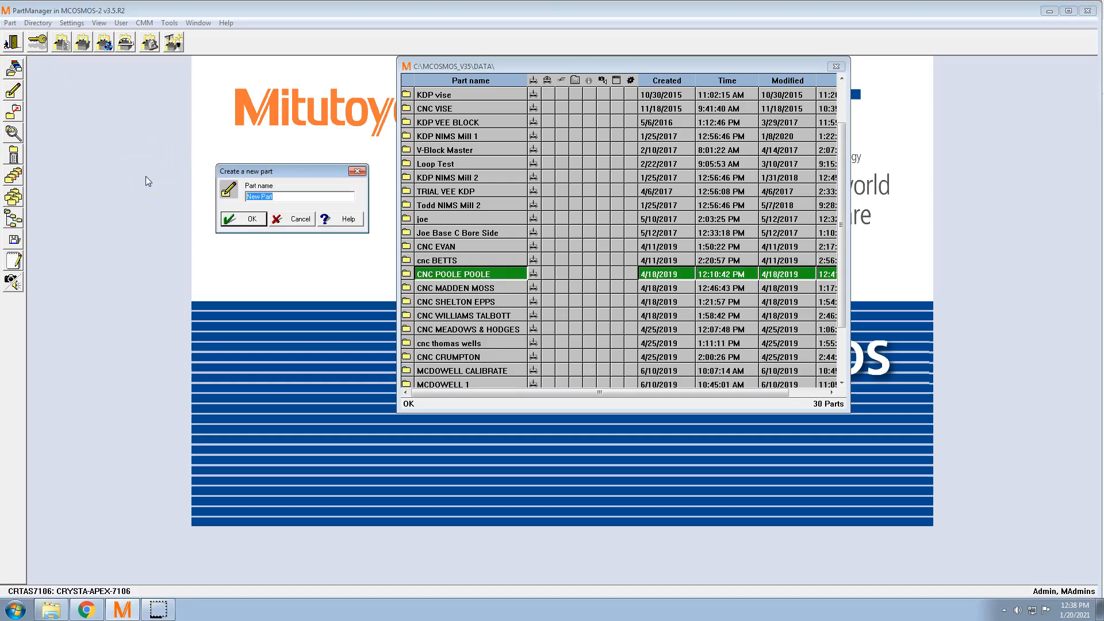
text(Todd video)
click(233, 219)
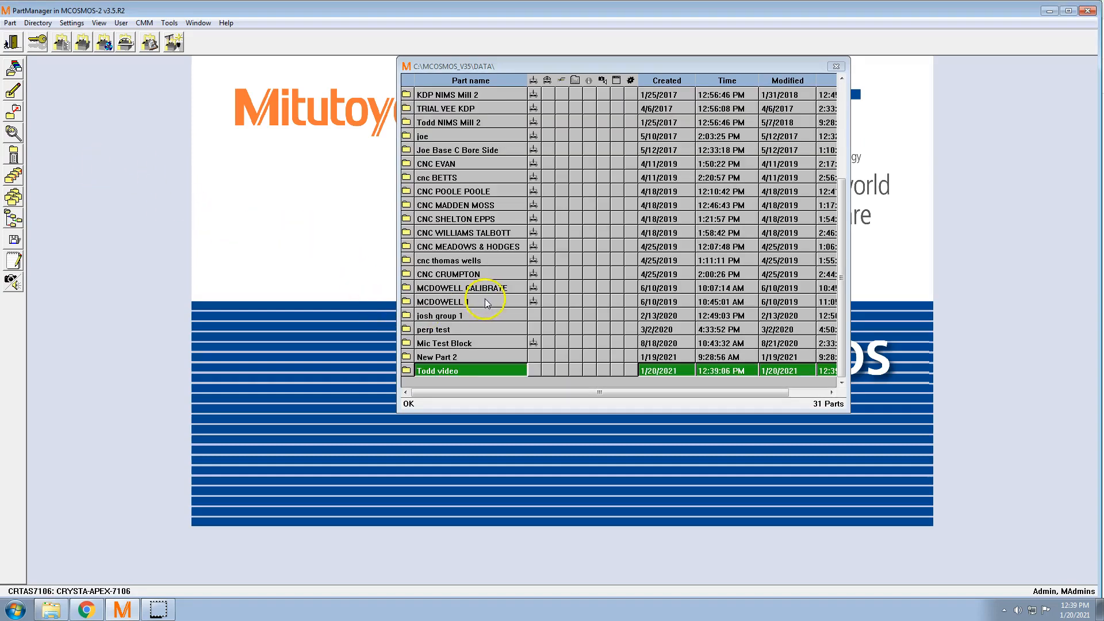
- Rename the new part by adding "cmm" to the end of its name
drag(843, 211, 827, 245)
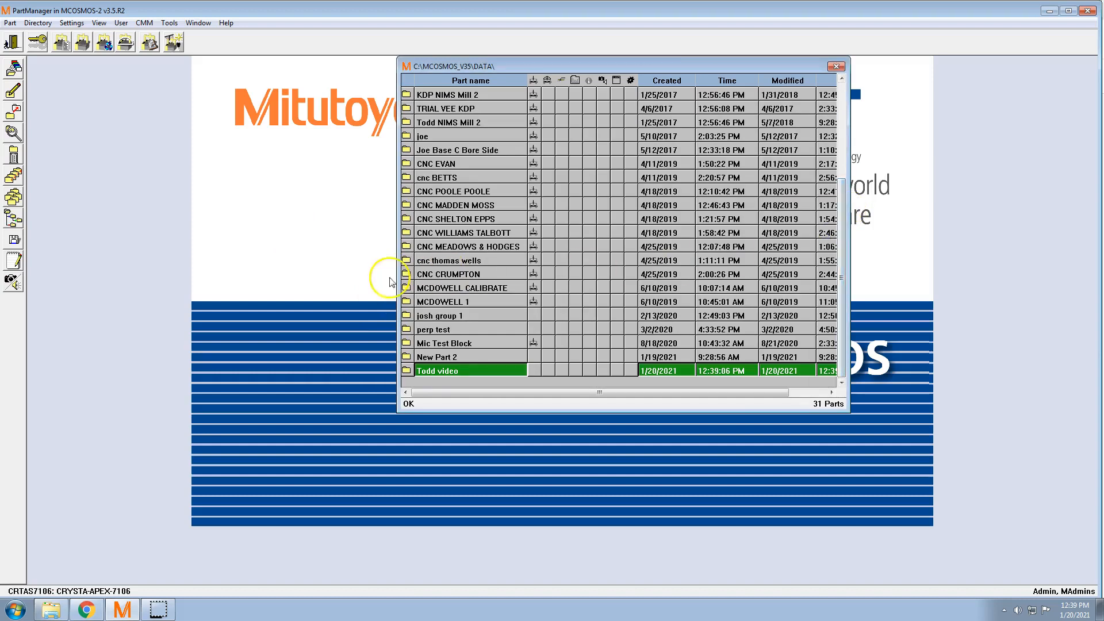
click(13, 93)
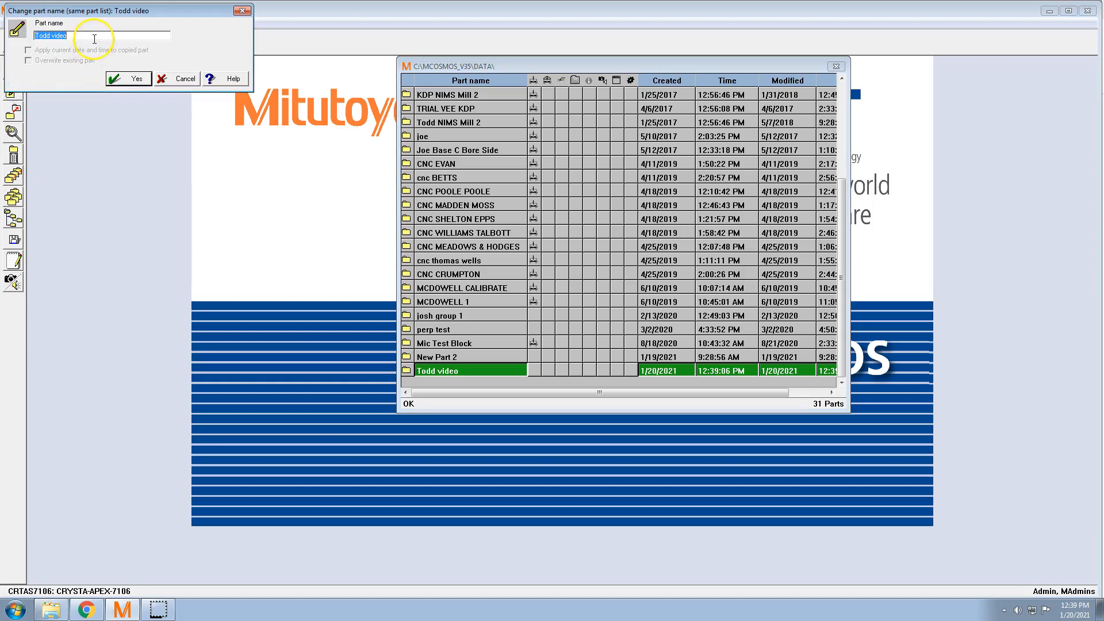
click(95, 38)
text(cmm softw)
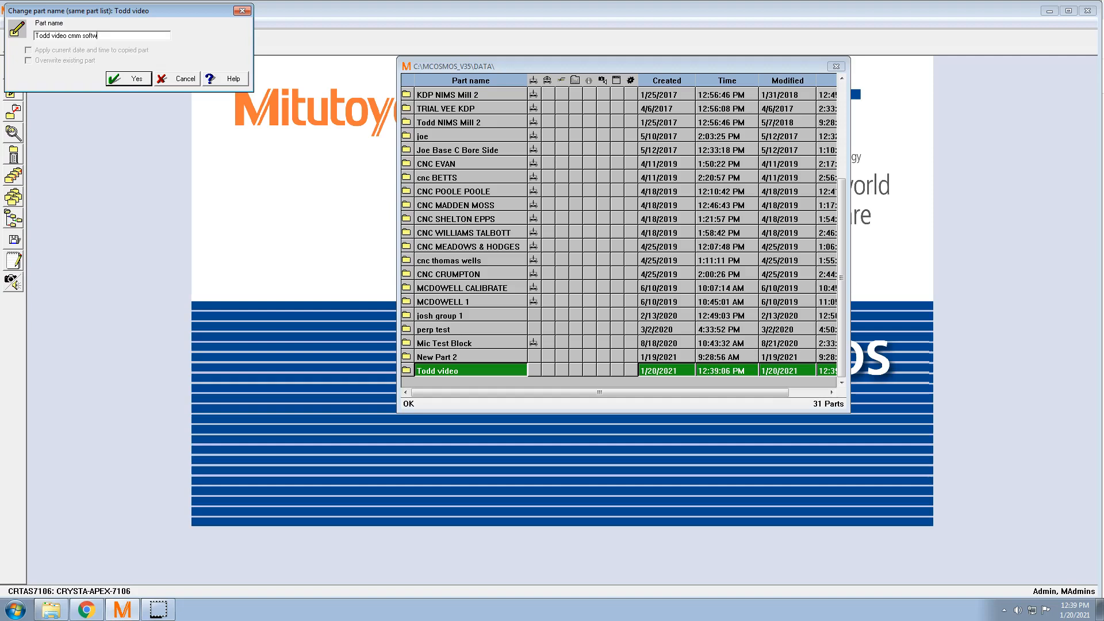
key(BackSpace)
click(124, 82)
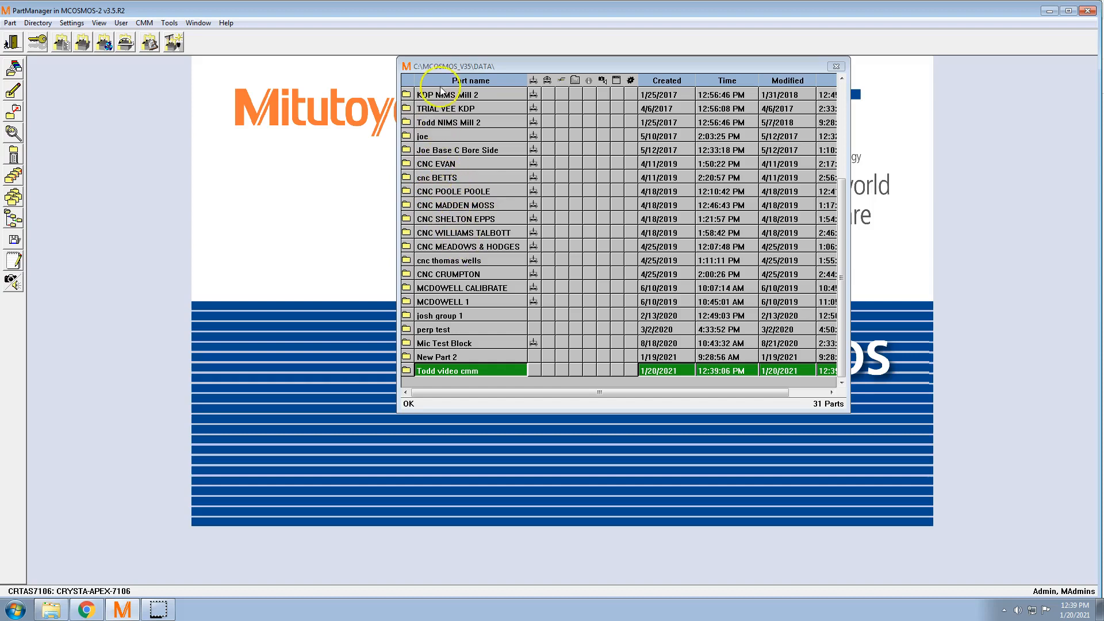
- Copy the KDP NIMS Mill 2 part under a name made of the instructor's first name and "stolen programK"
click(448, 96)
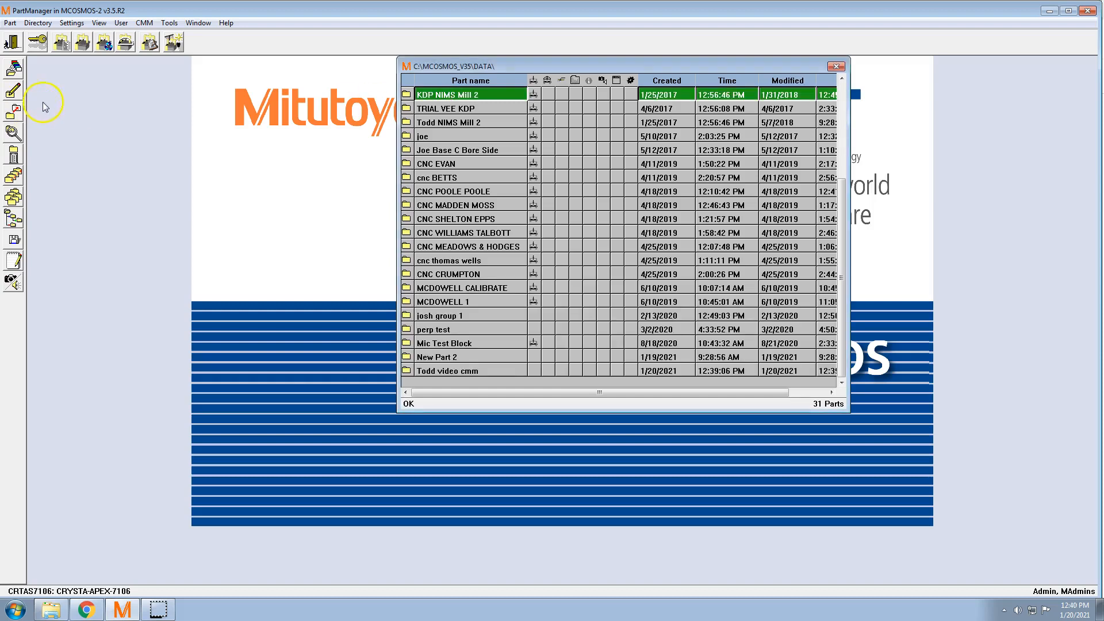
click(13, 113)
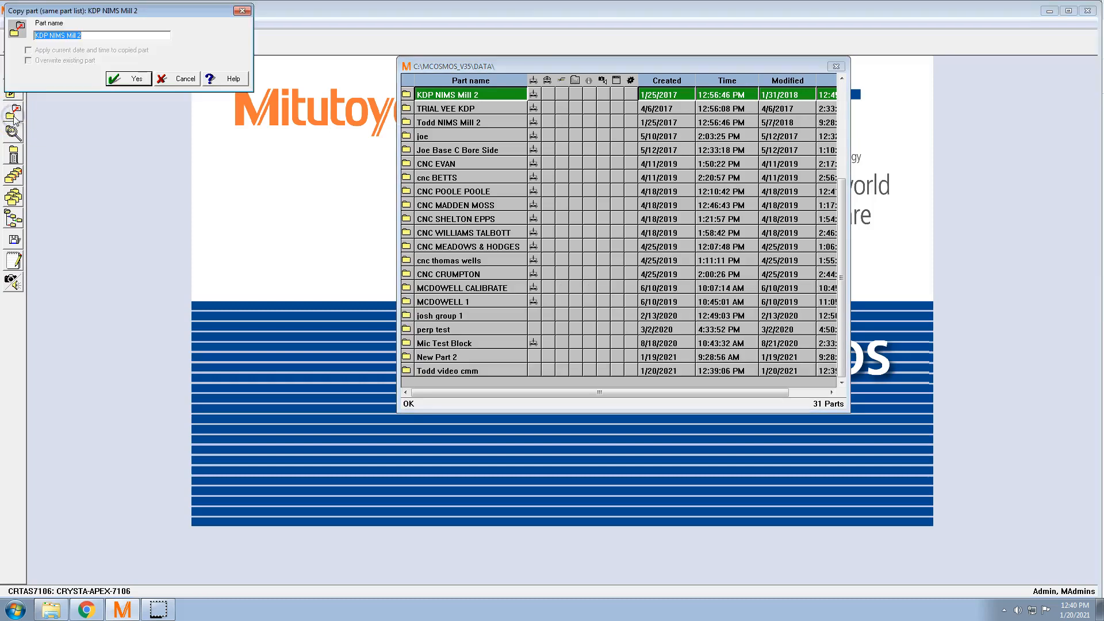
key(End)
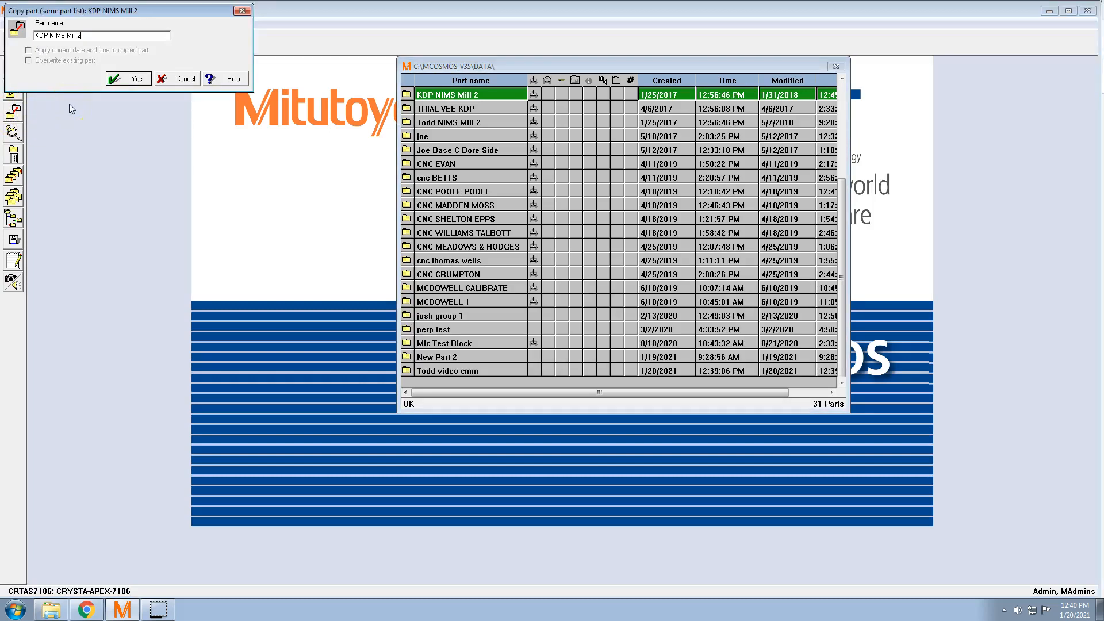
key(Left)
key(Left)
key(Left)
key(Left)
key(Left)
text(Todd stolen program)
click(117, 81)
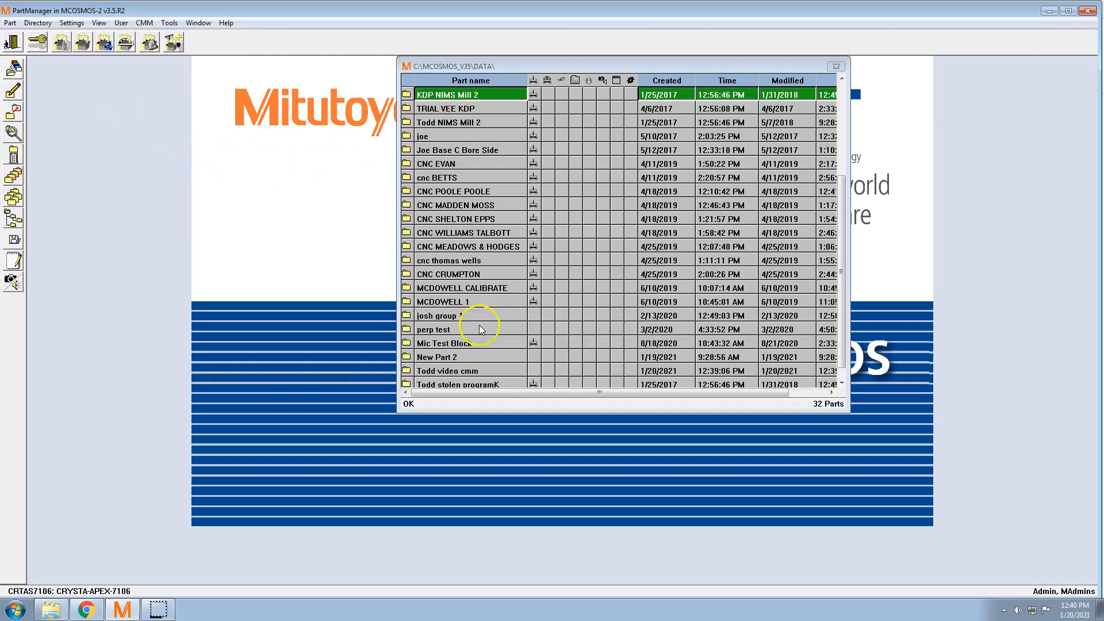
- Delete the copied "stolen programK" part from the part list
drag(844, 200, 804, 221)
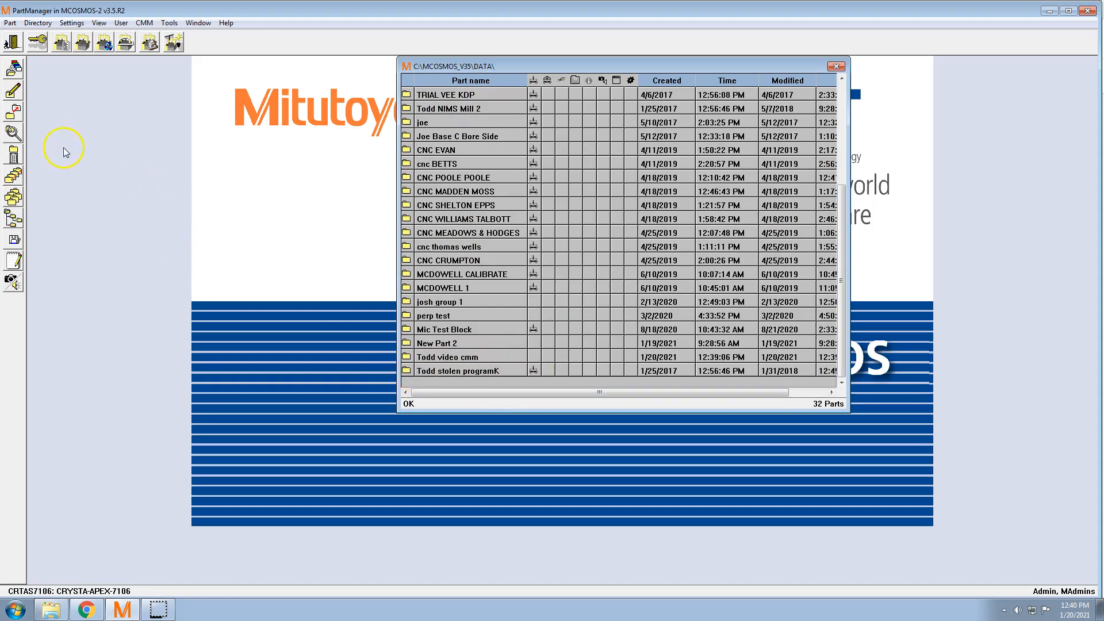
click(446, 373)
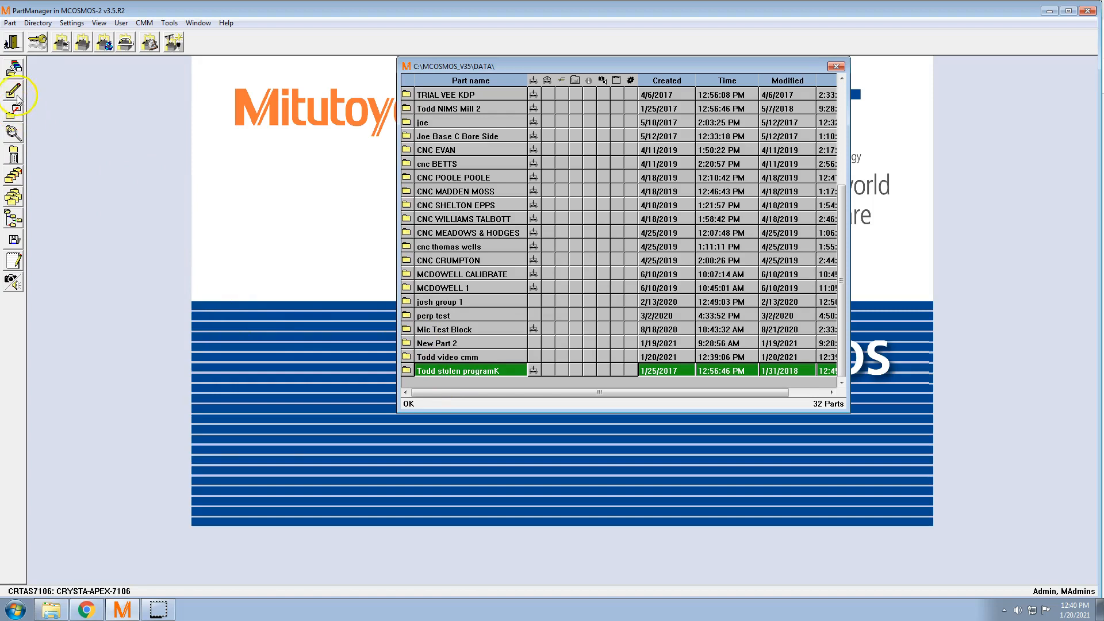
click(20, 113)
click(13, 154)
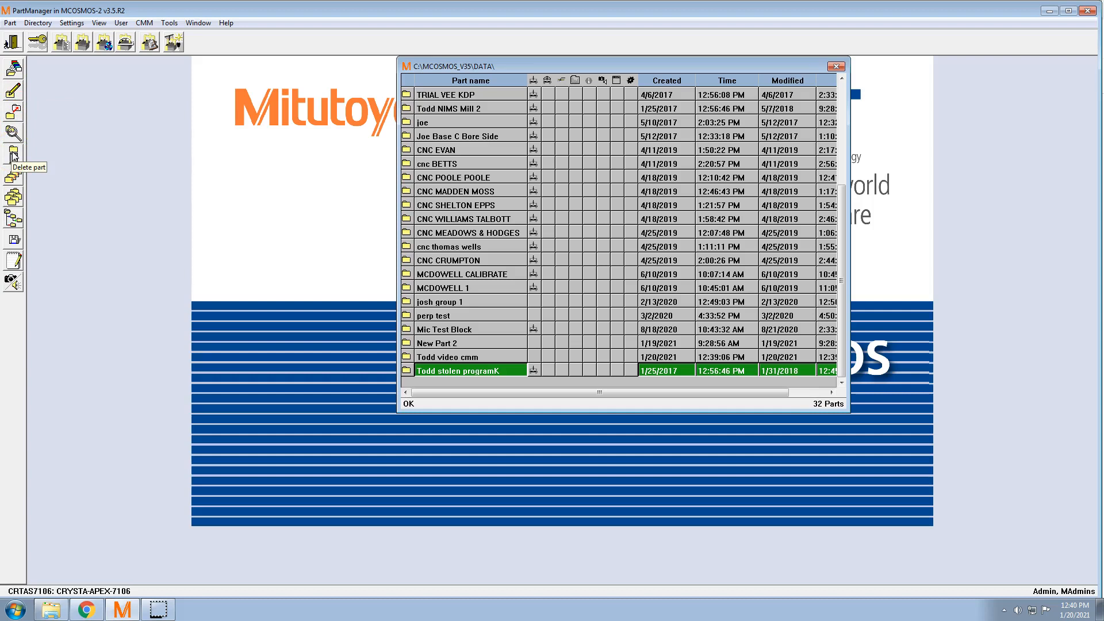
click(14, 154)
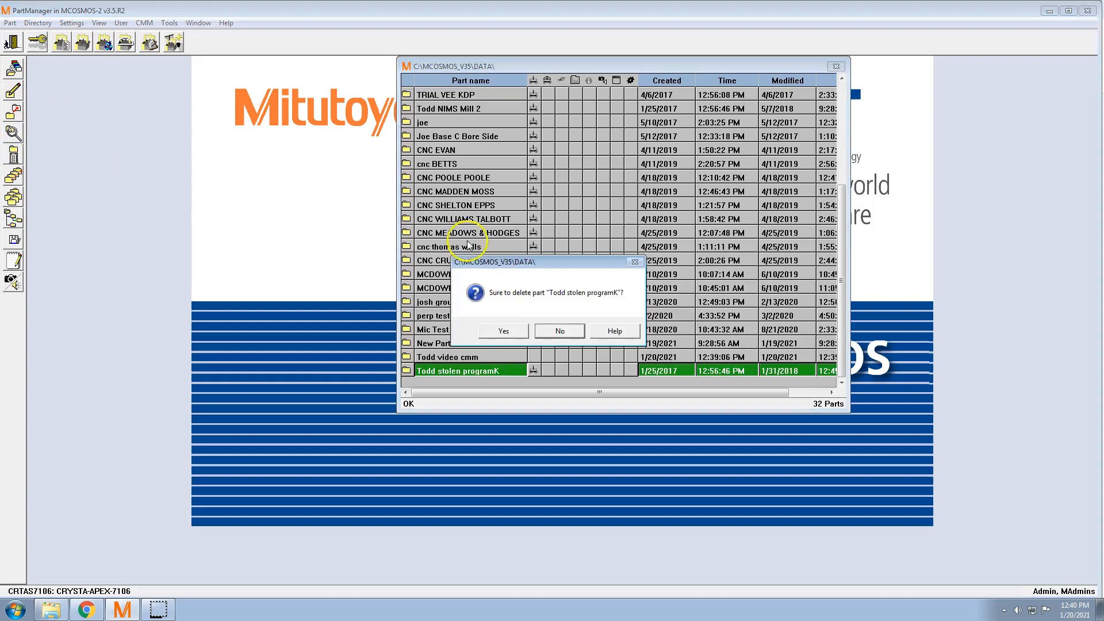
click(508, 330)
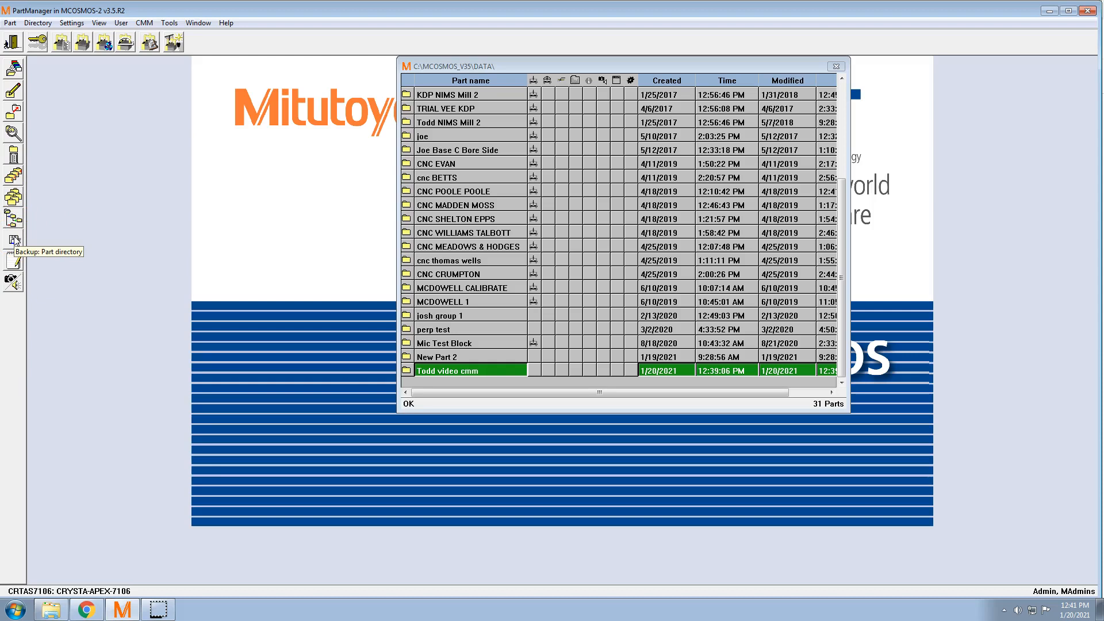
- Assign the picture Untitled 1.jpg from the Pictures library's Debut folder to the "video cmm" part as a reference
click(13, 280)
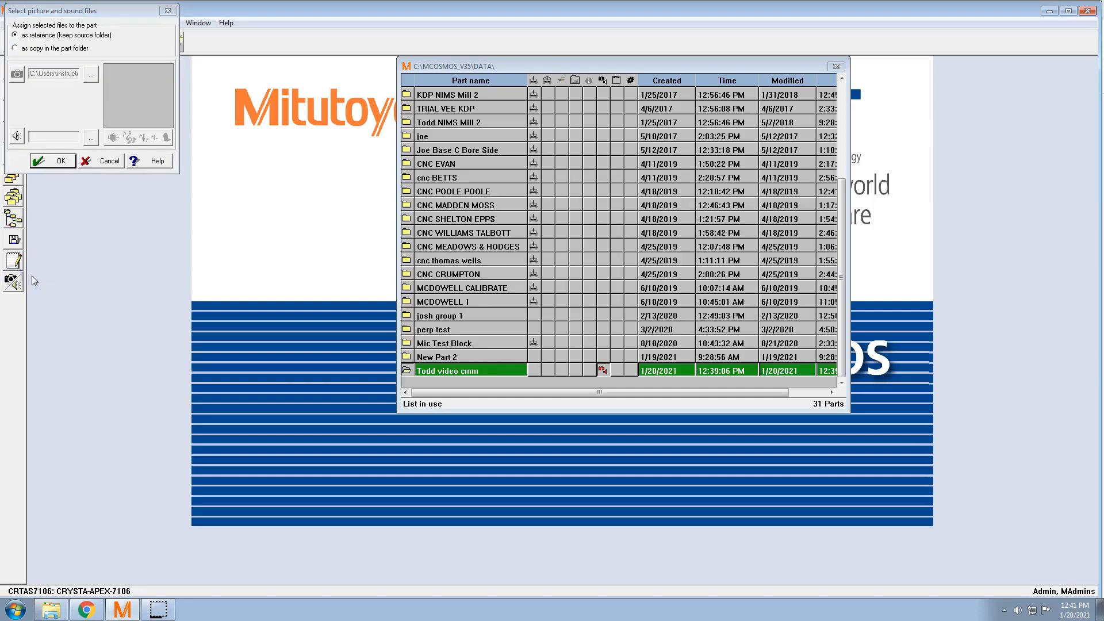
click(89, 75)
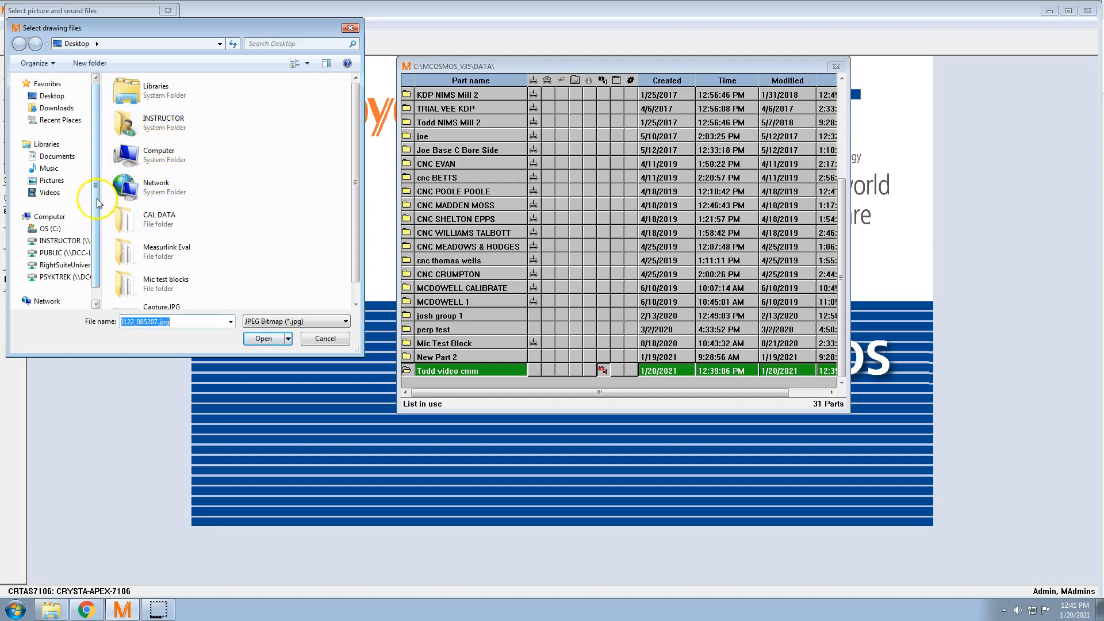
click(51, 180)
double_click(143, 143)
click(139, 131)
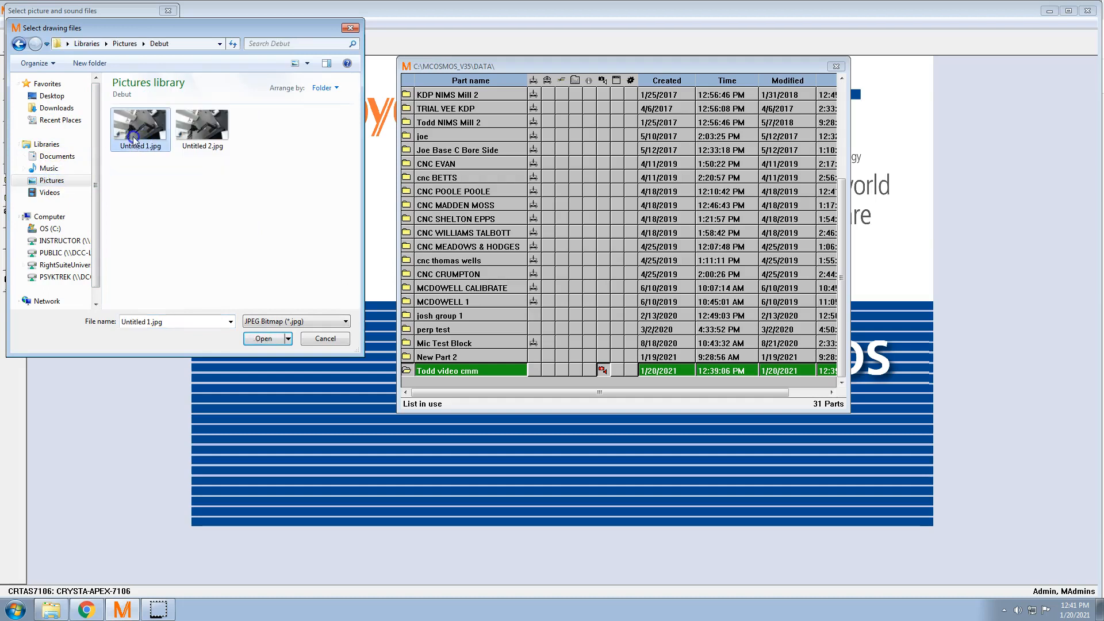
click(262, 338)
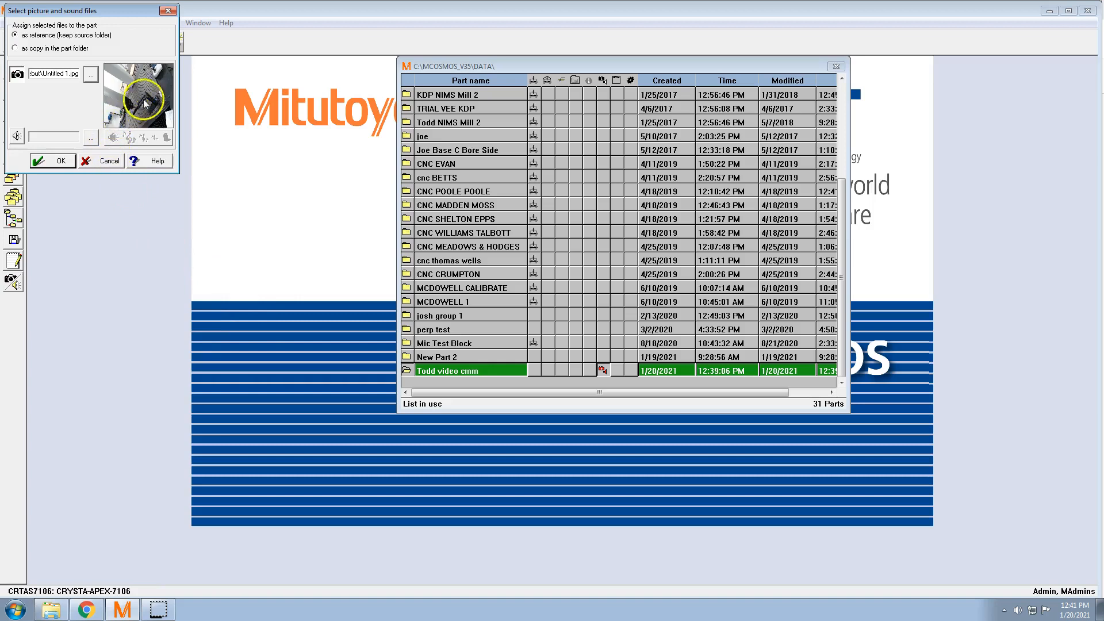
click(68, 161)
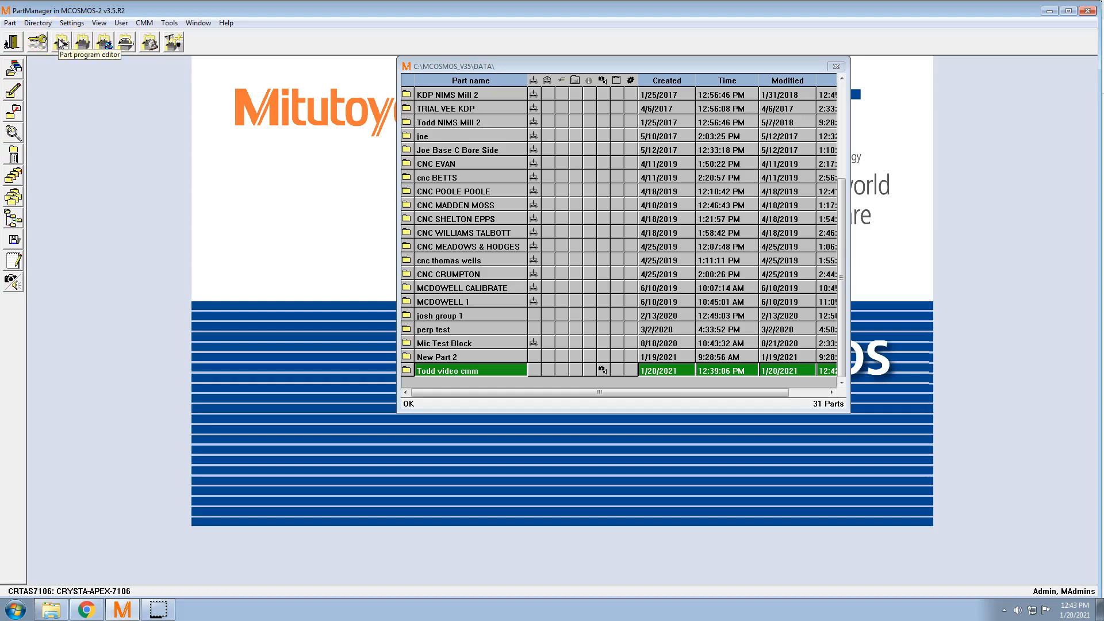
- Open the part in GEOPAK CMM learn mode and accept the 11.7 Armco iron expansion coefficient
click(82, 44)
click(102, 42)
click(109, 47)
click(81, 49)
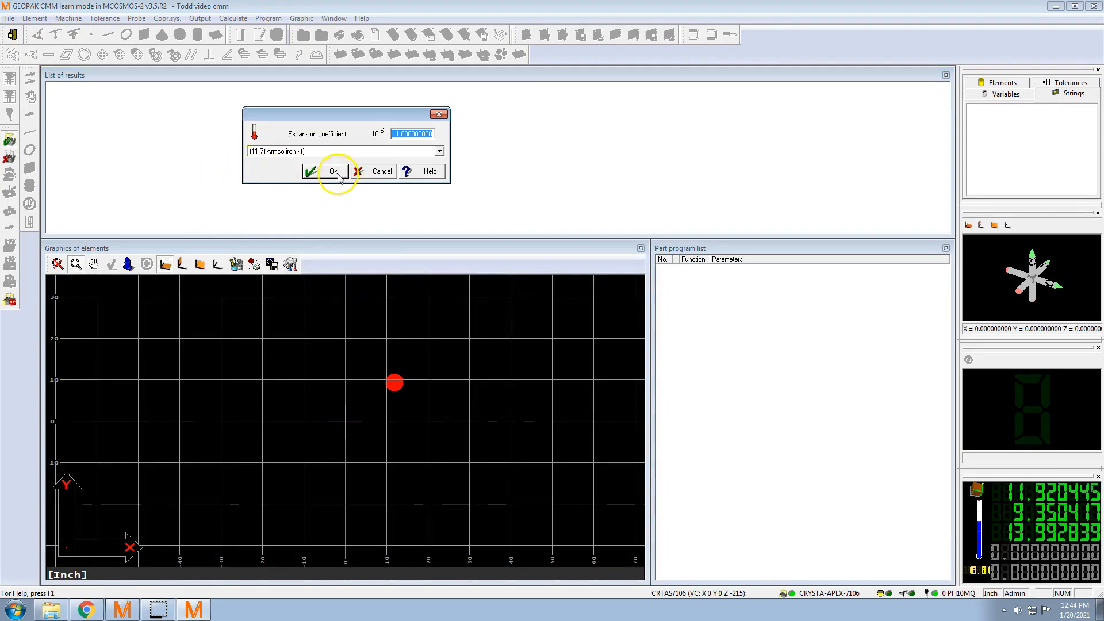
click(339, 172)
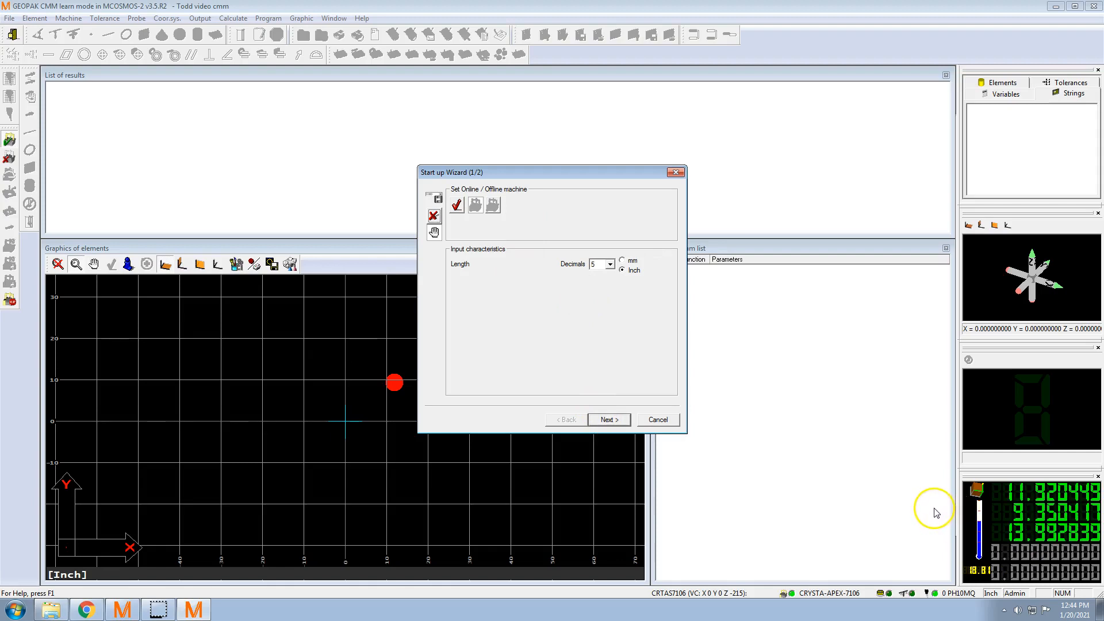
- Complete the start-up wizard with inch units, 5 decimals, the KDP Probe archive data and probe number 1
click(622, 422)
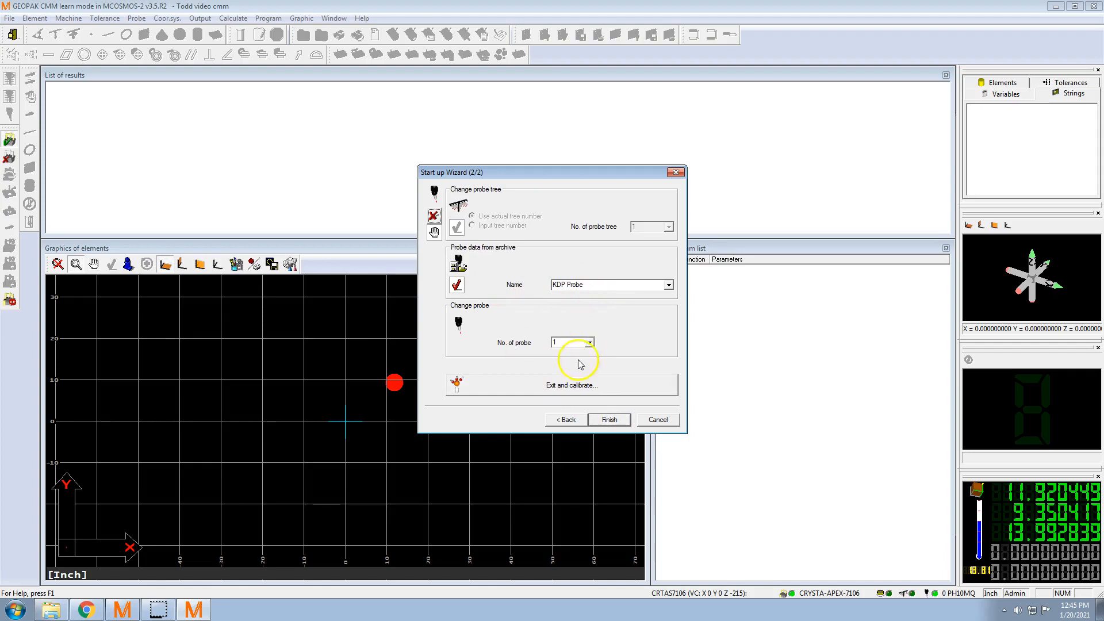
click(600, 422)
click(607, 420)
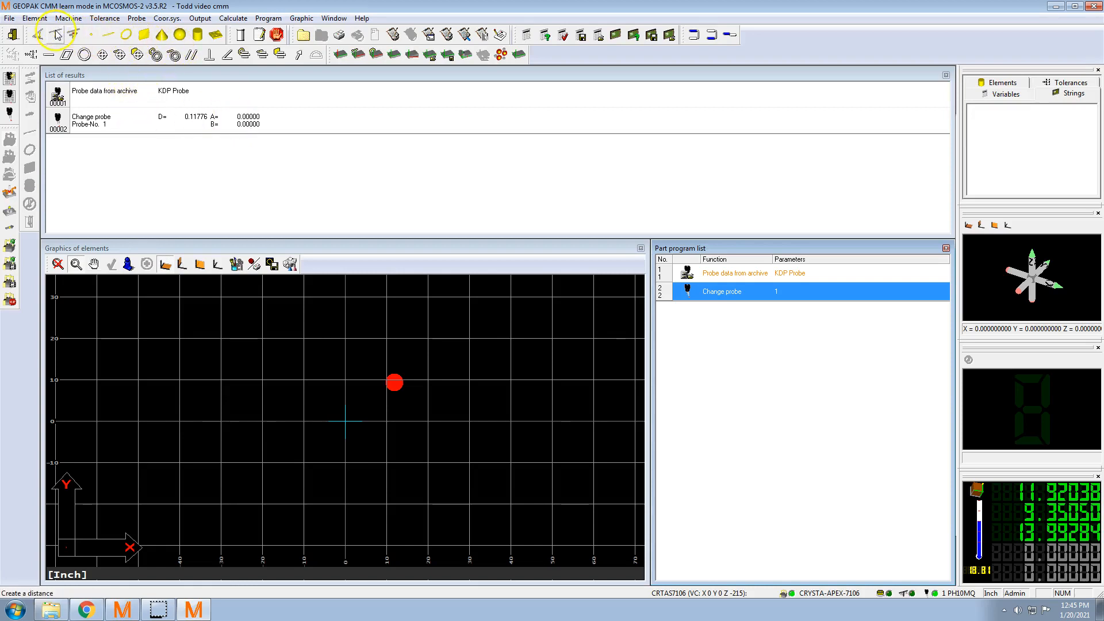
click(139, 42)
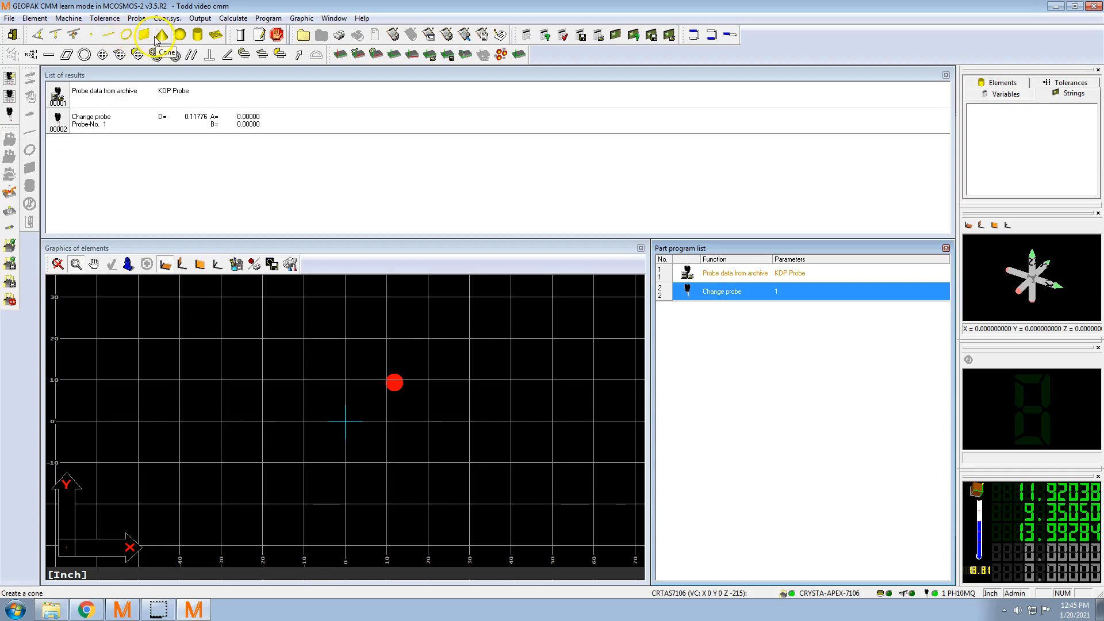
click(194, 37)
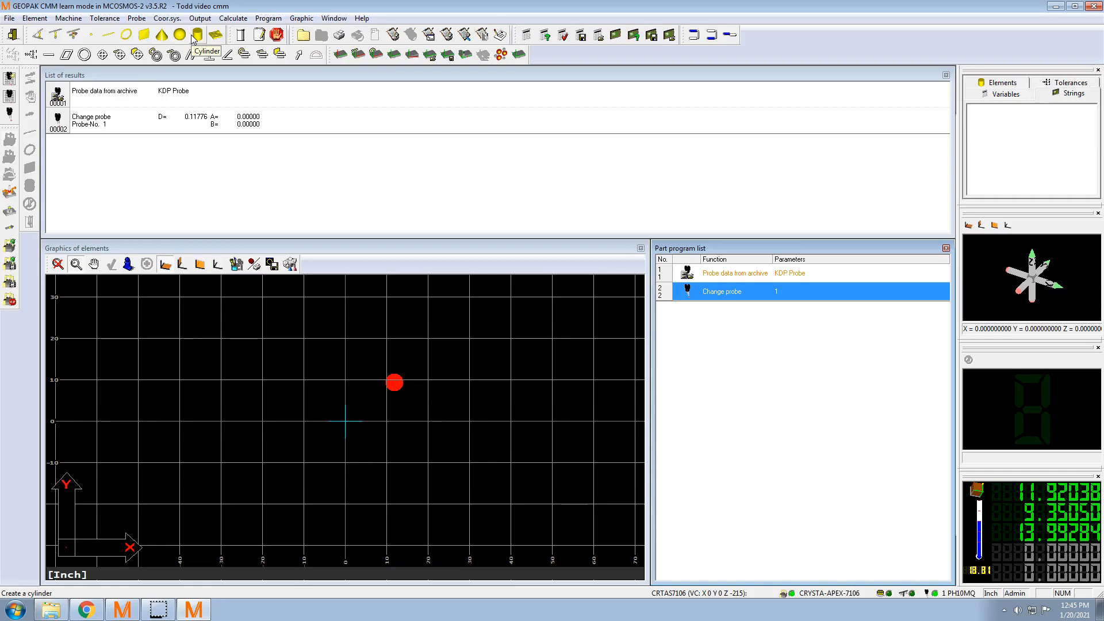
click(212, 35)
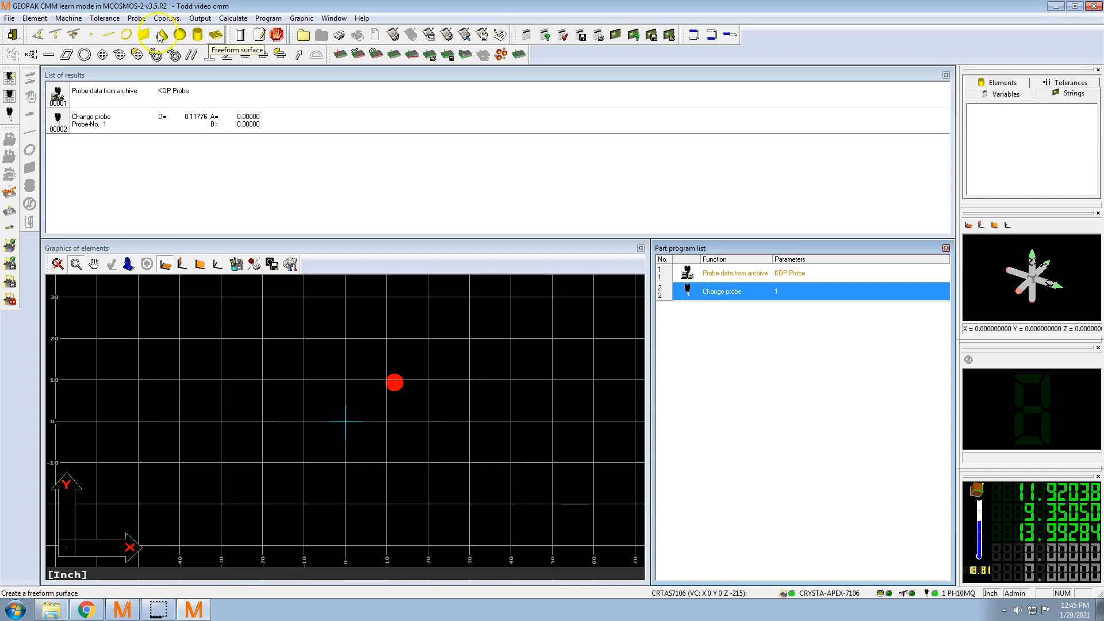
click(37, 36)
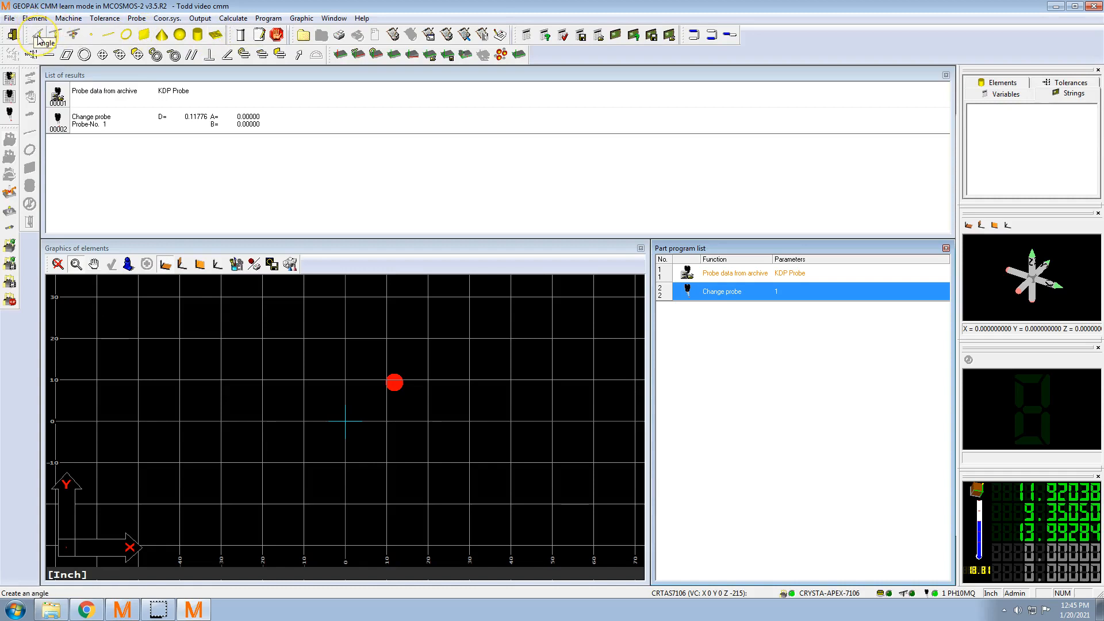
click(56, 36)
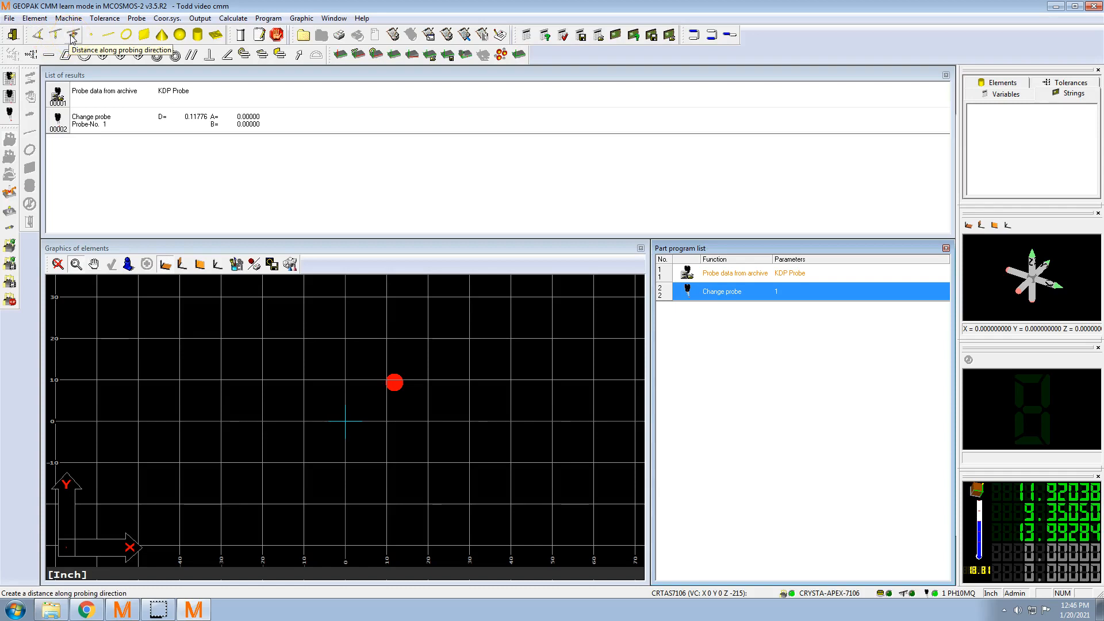
click(39, 36)
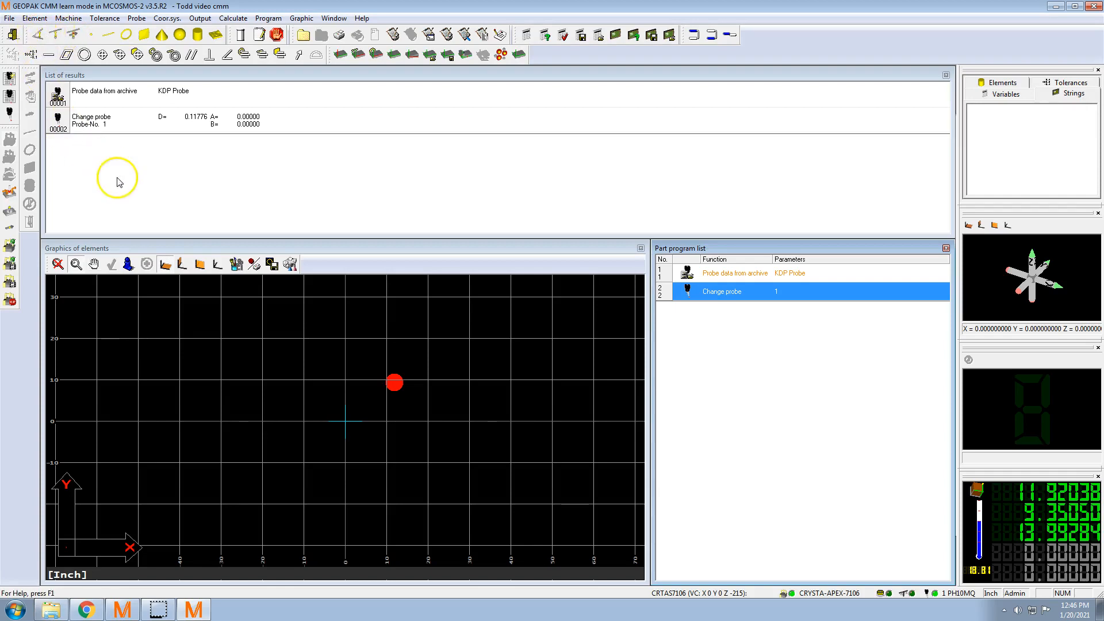
- Open the circle element setup and view its pre-definition options for diameter, location and normal vector
click(126, 36)
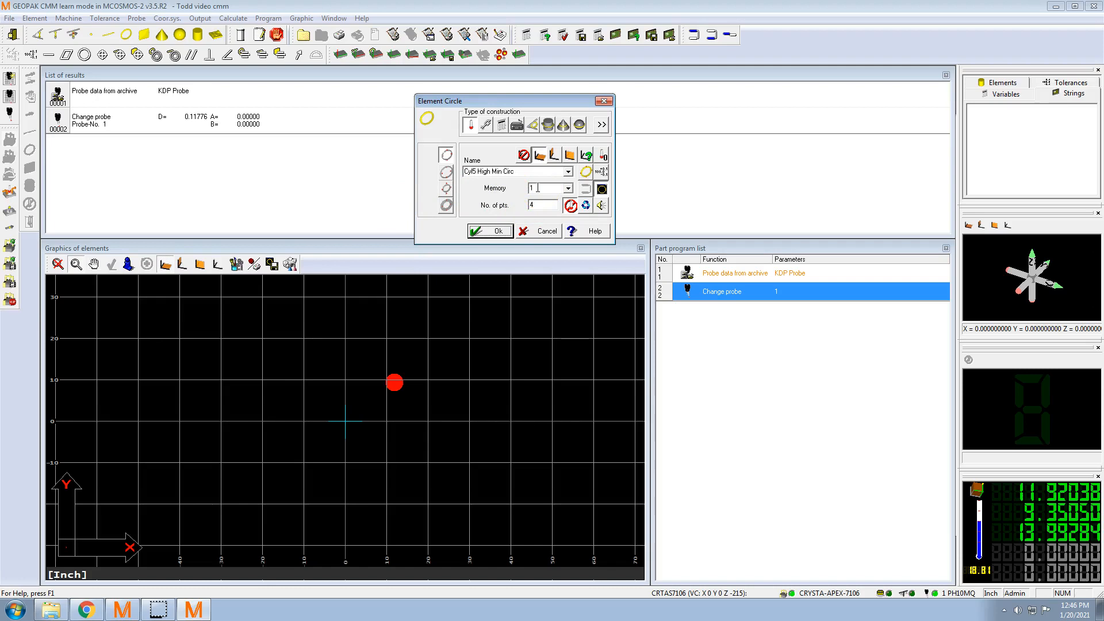
click(537, 204)
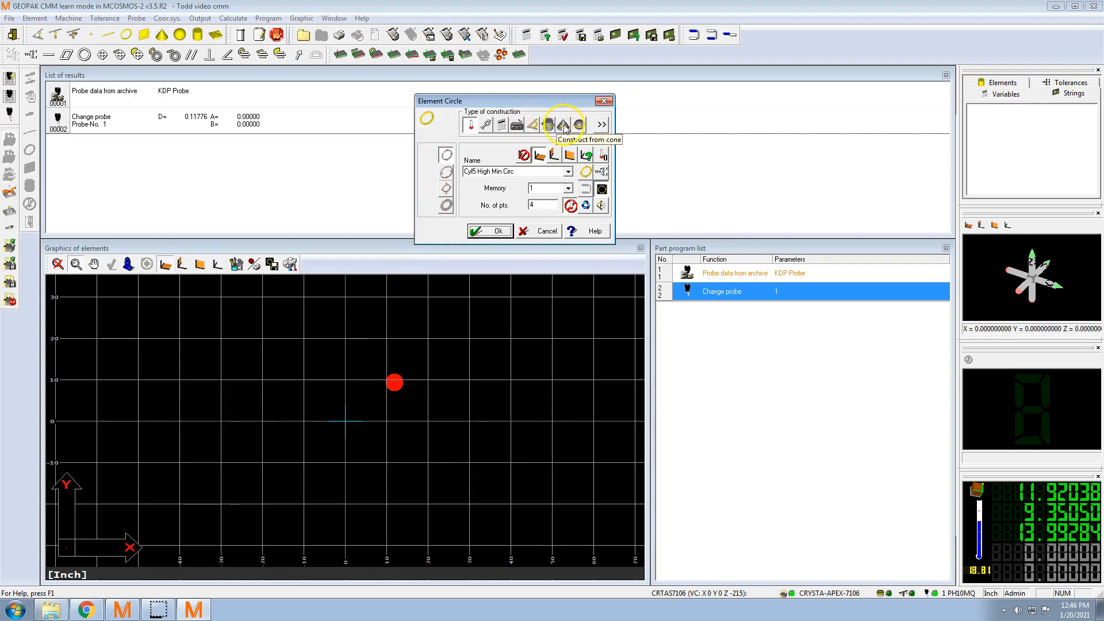
click(600, 126)
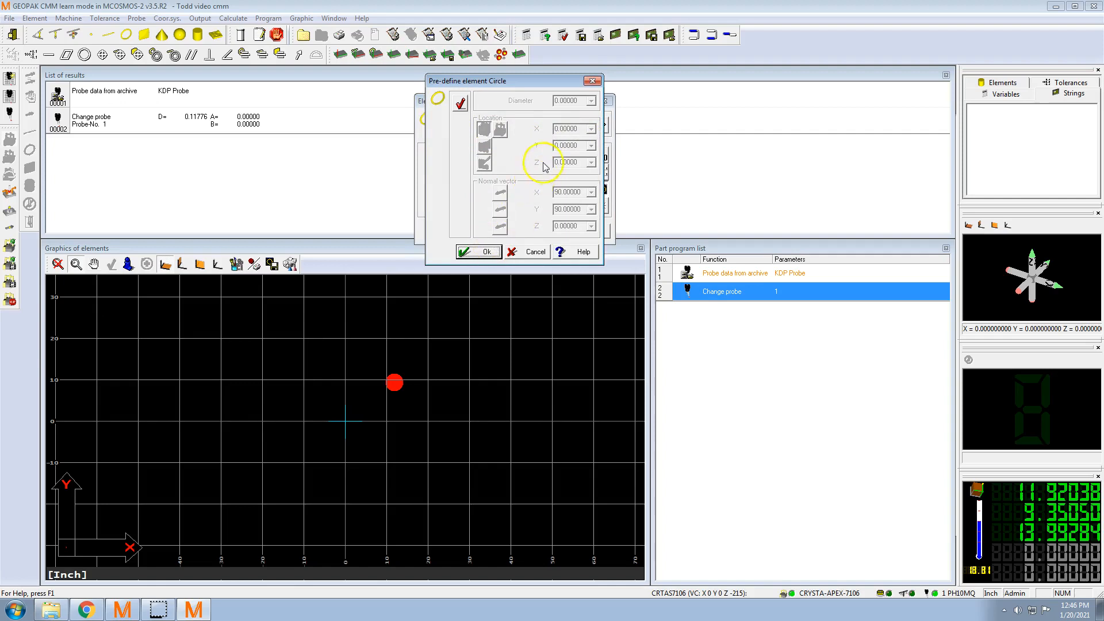
click(593, 81)
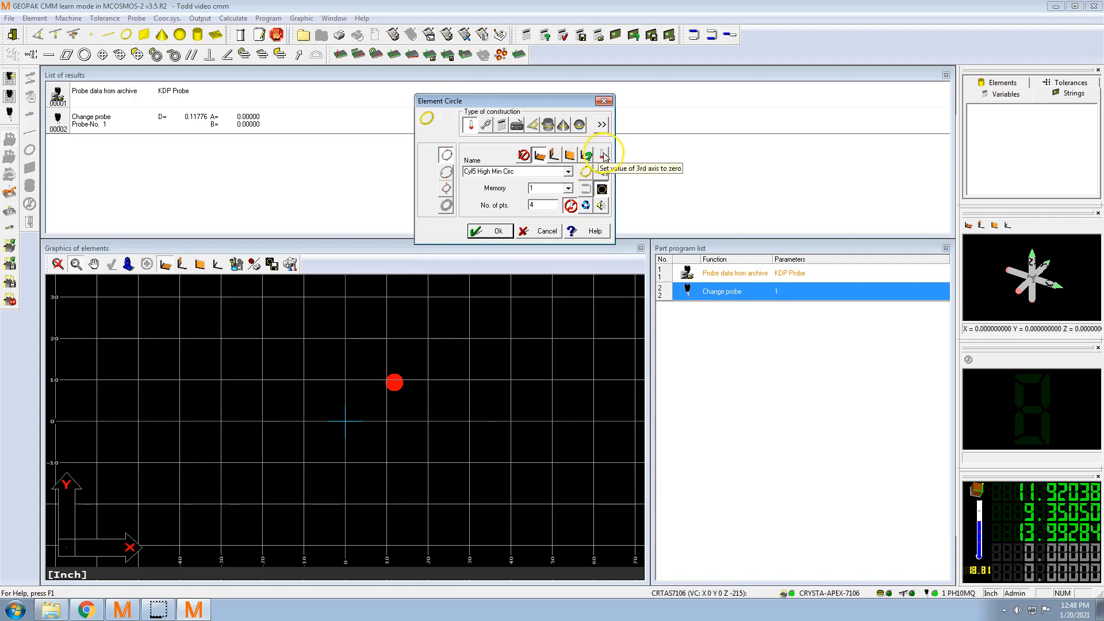
- Measure a mean circle named "Left front" in memory 1 with 4 points
click(446, 172)
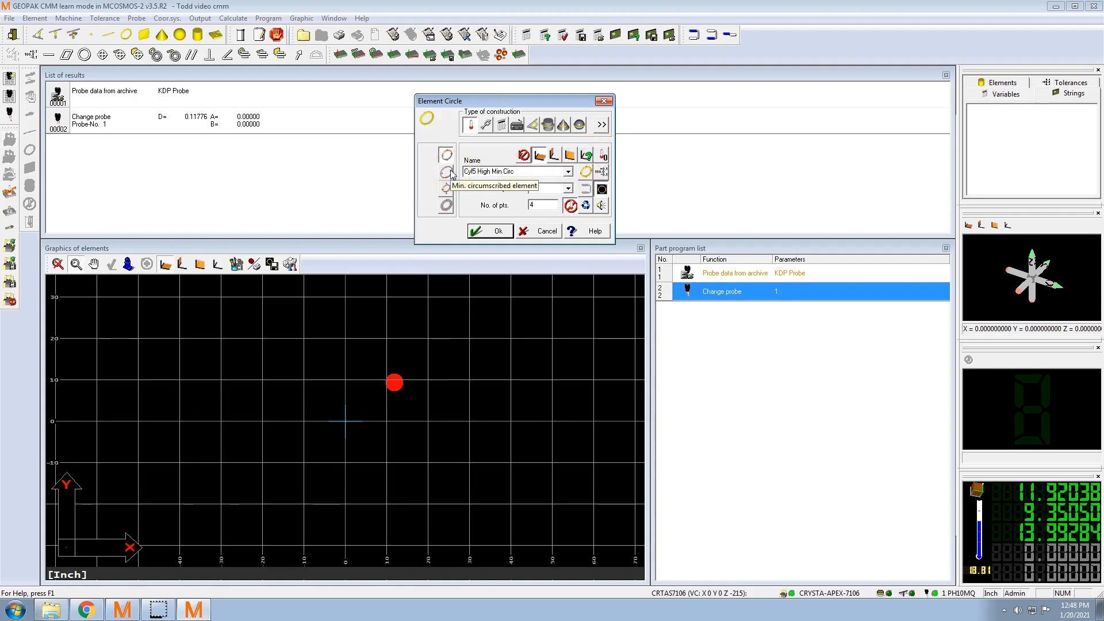
click(447, 157)
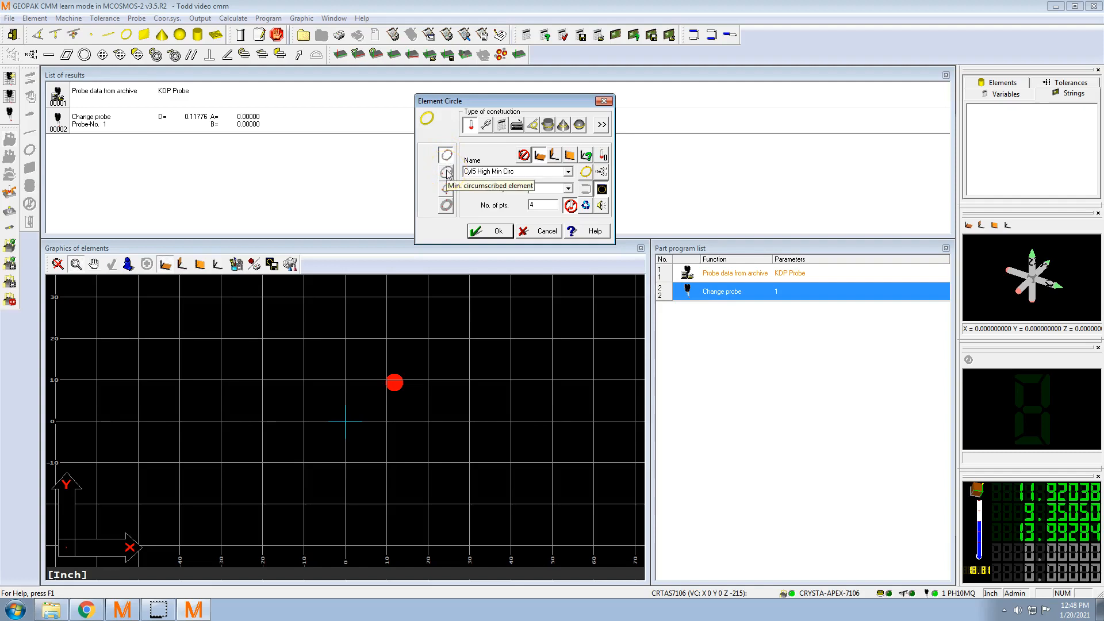
click(448, 206)
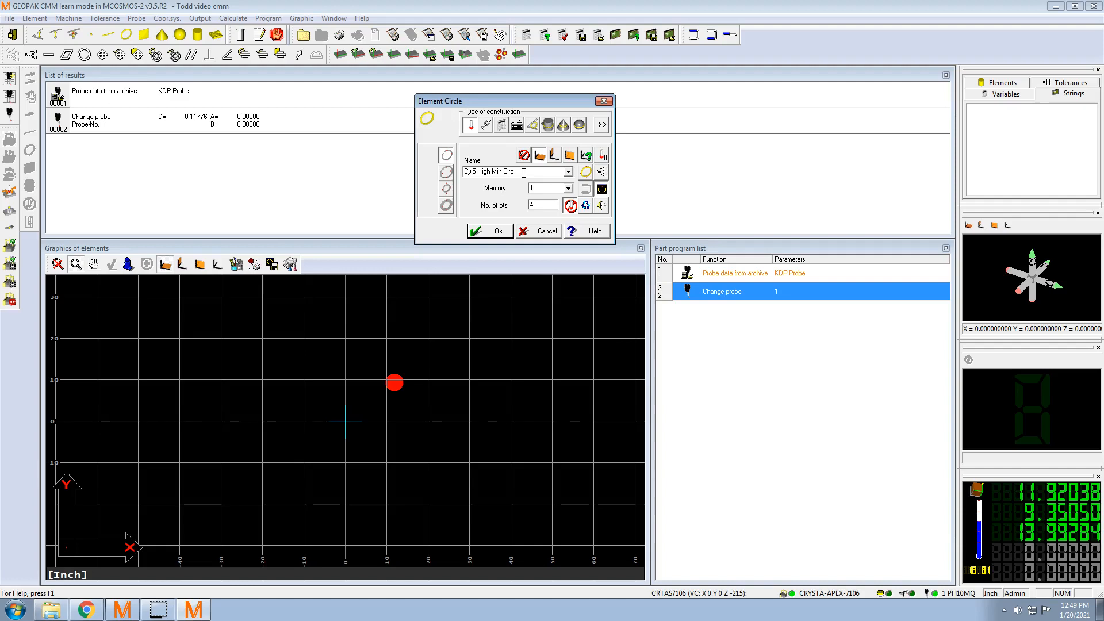
drag(524, 173, 467, 175)
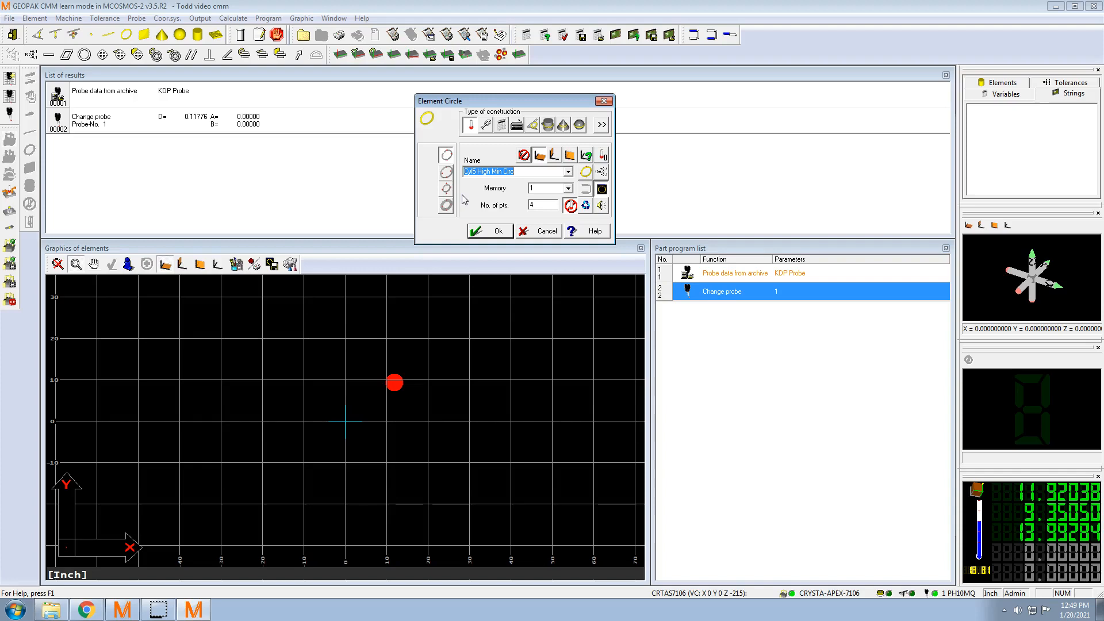
text(Left front)
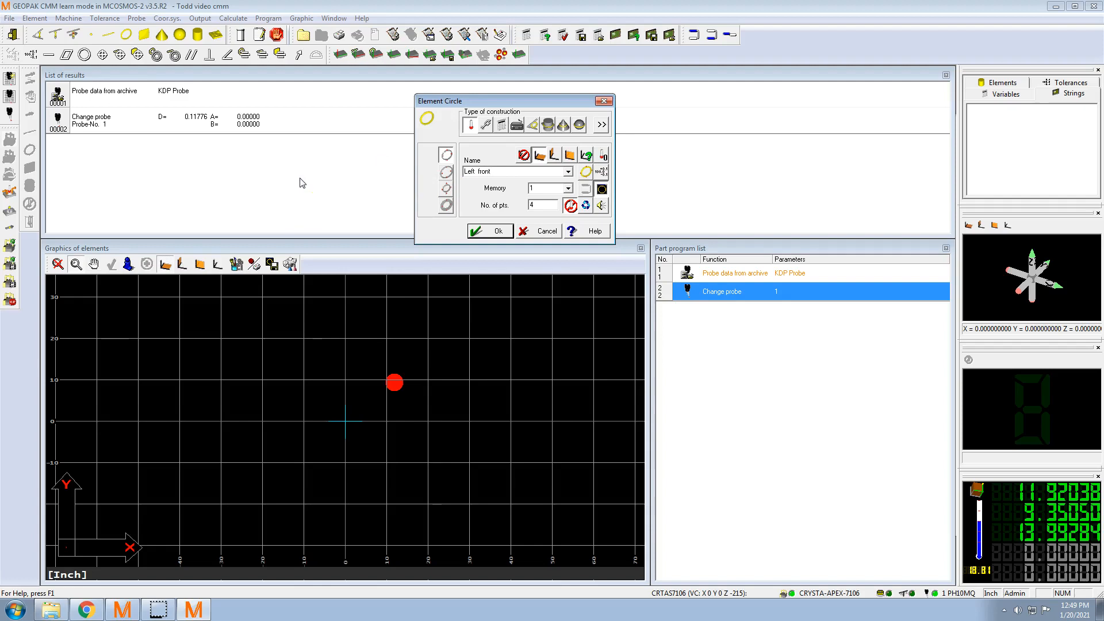
click(493, 231)
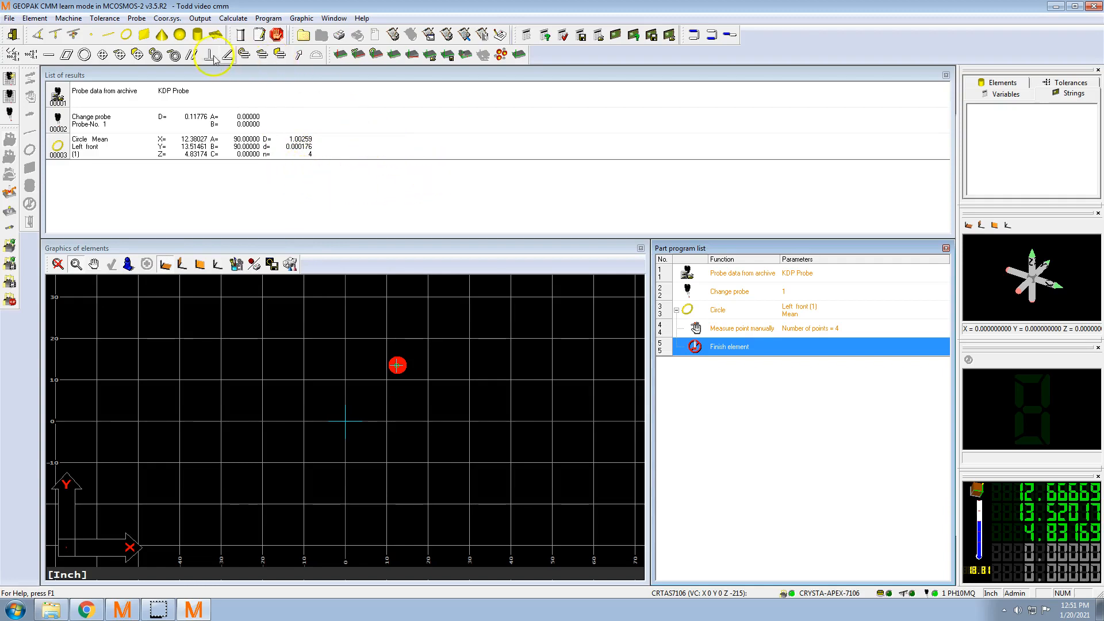
- Measure a second circle named "right front" in memory 2 with 4 points and tolerance comparison
click(126, 36)
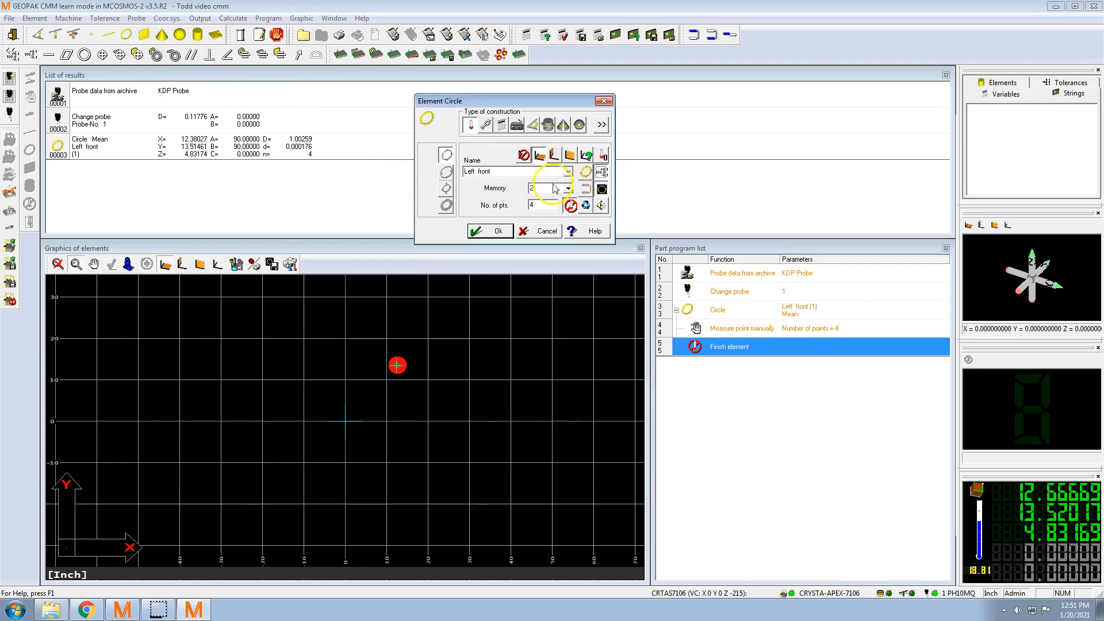
click(534, 188)
key(shift+Tab)
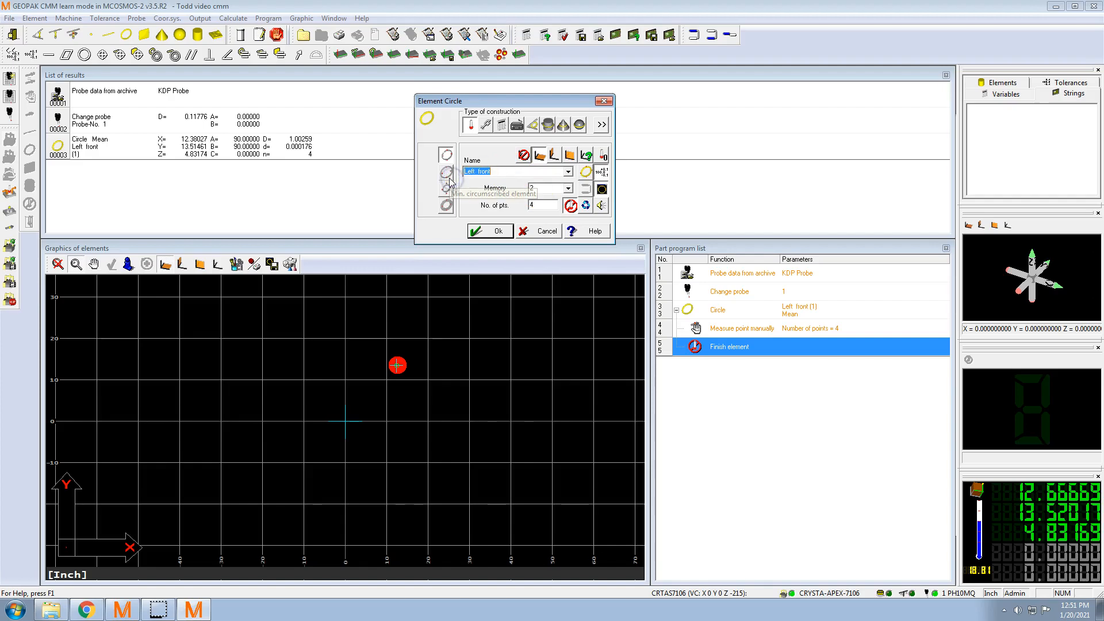
text(right)
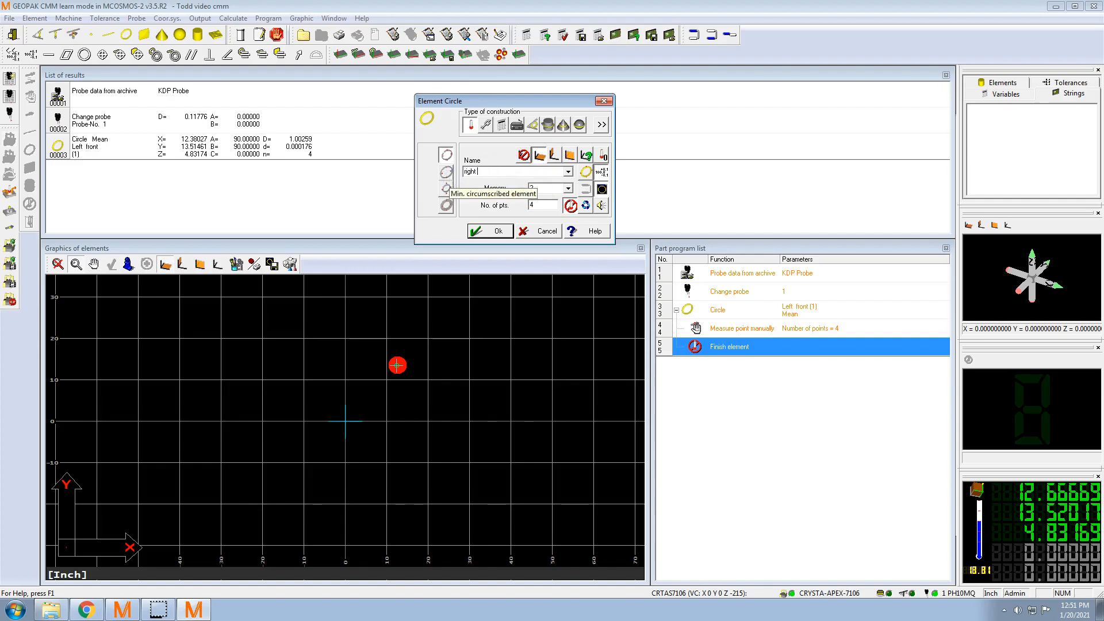
text( front)
click(497, 232)
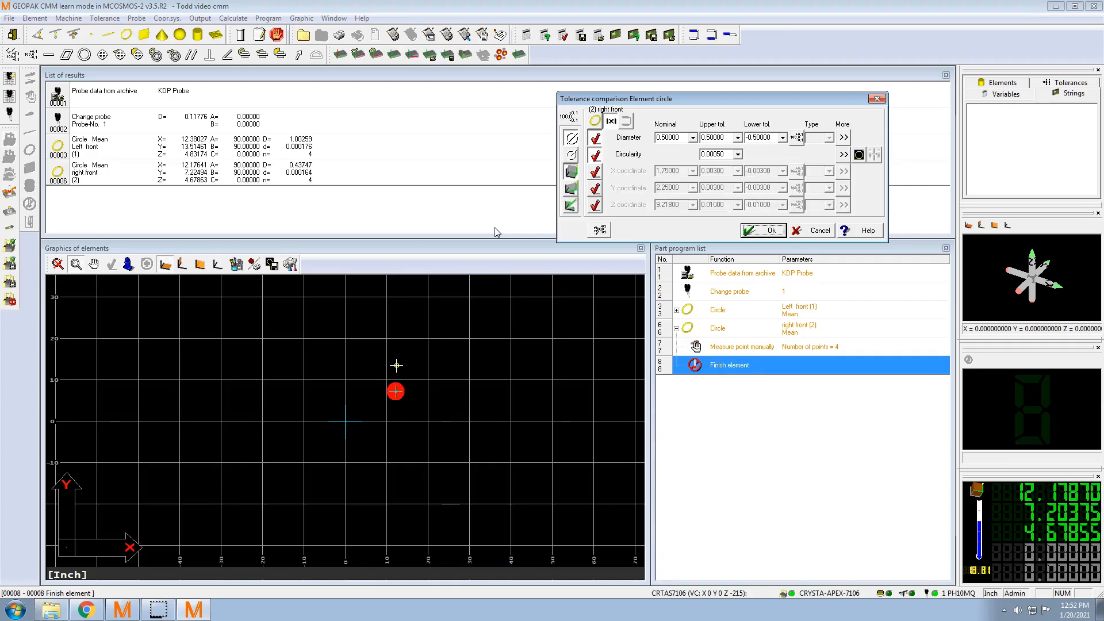
click(487, 225)
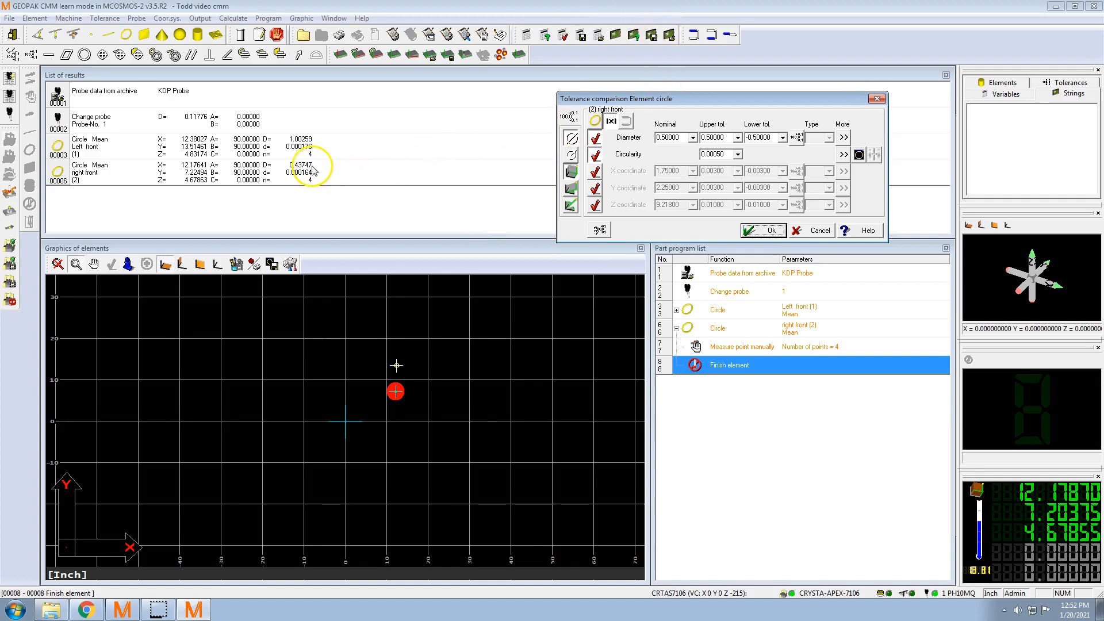
- Set the right front circle's diameter nominal to 0.4375 with an upper tolerance of 0.001 and lower tolerance of -0.001
click(694, 138)
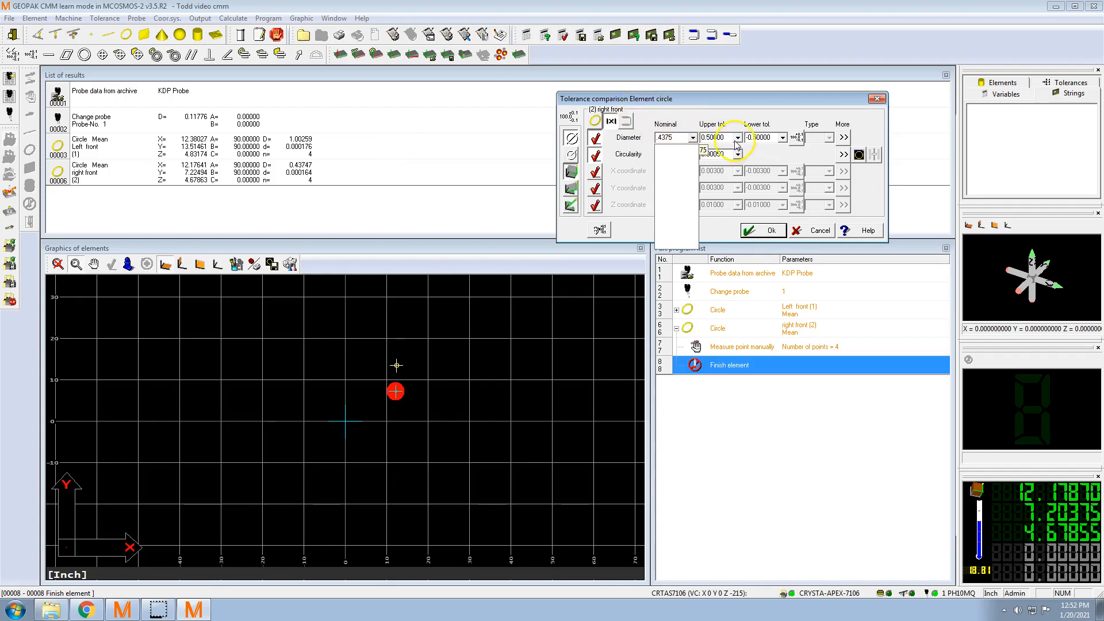
key(Tab)
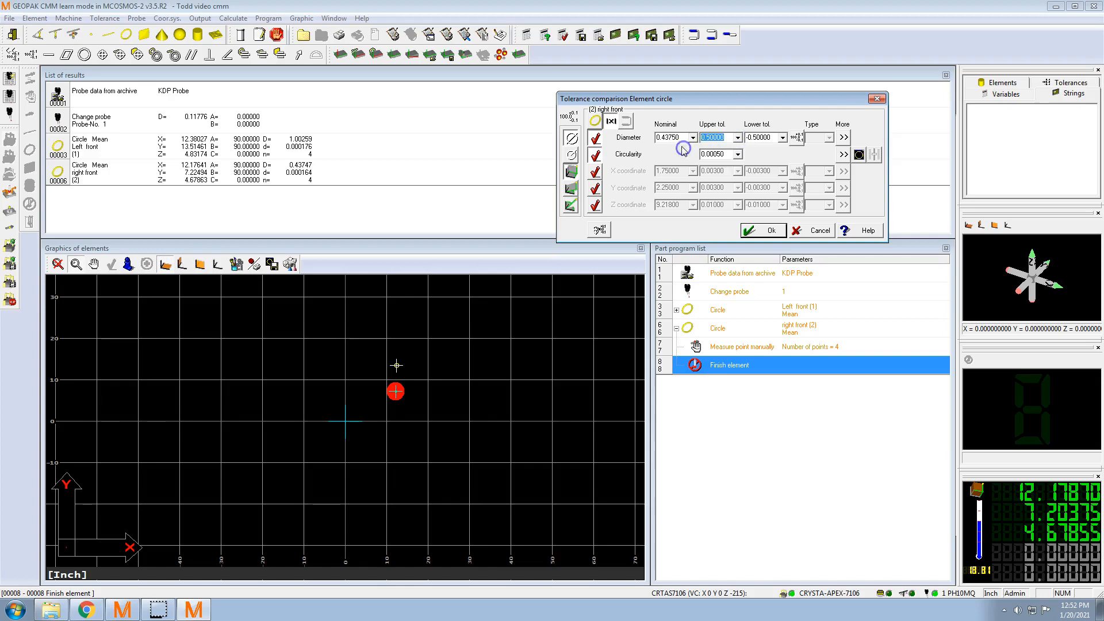
text(.001)
click(748, 138)
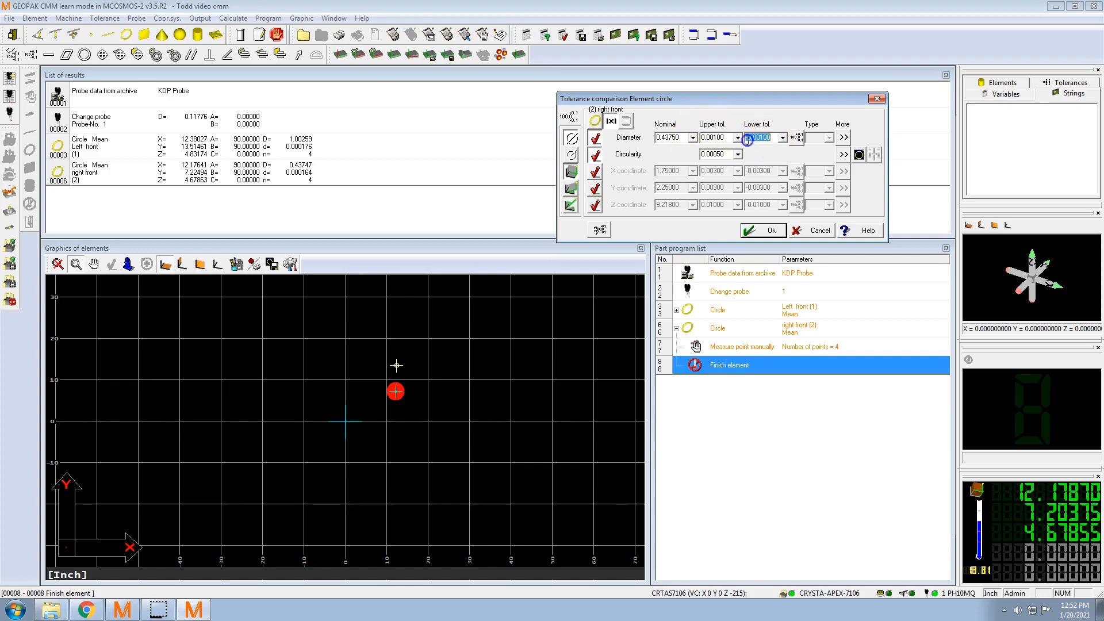
text(-)
click(572, 145)
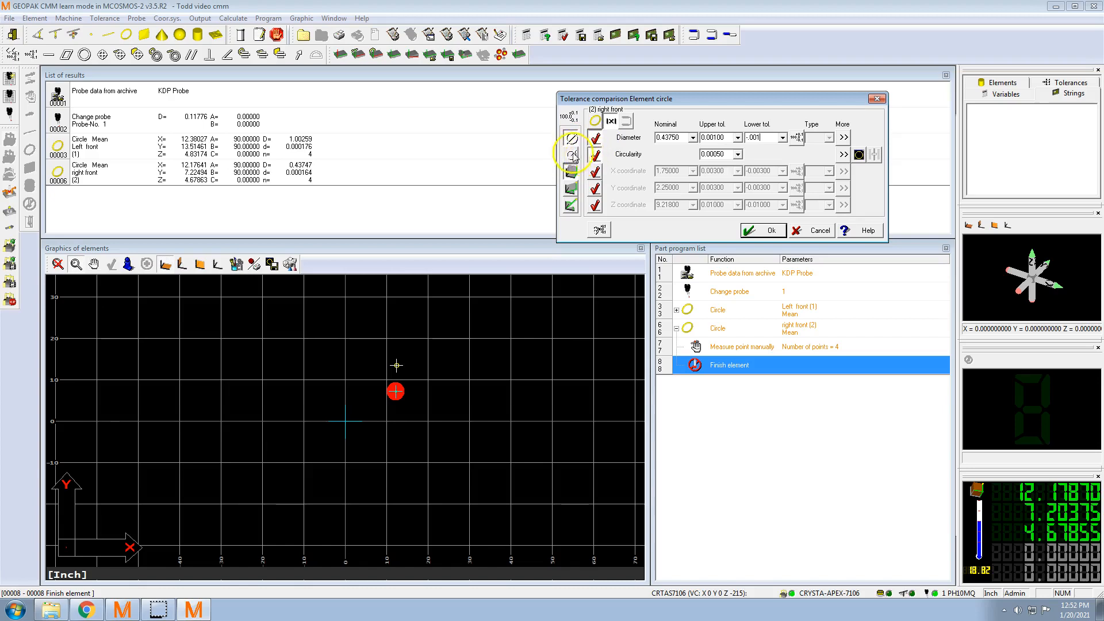
- Exclude circularity, leave the X, Y and Z coordinates unchecked, and apply the right front circle's tolerance comparison
click(595, 155)
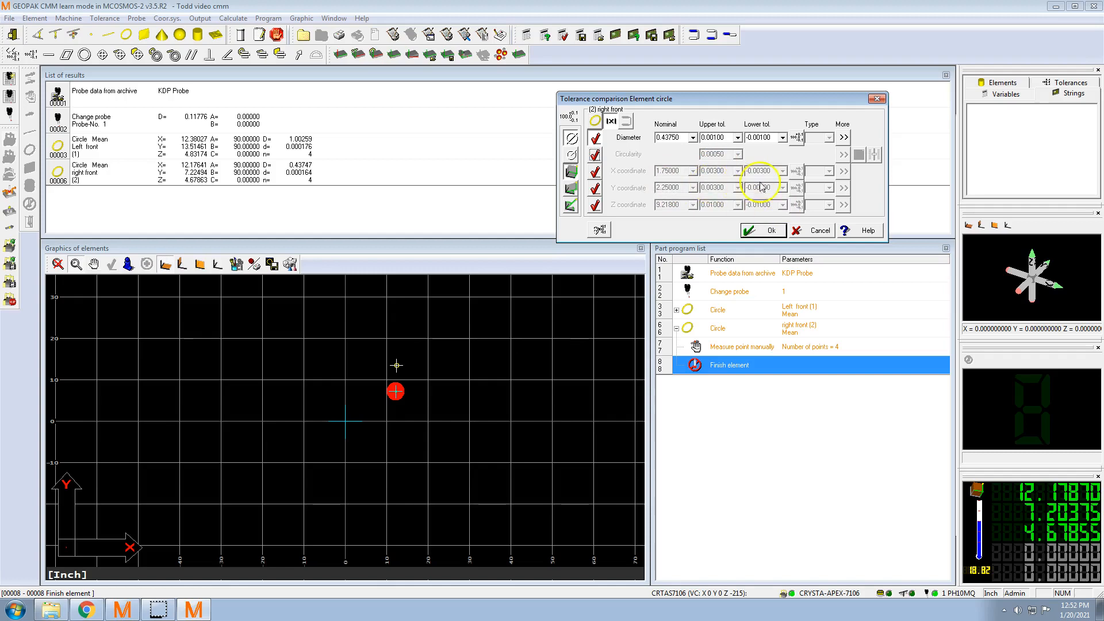
click(595, 173)
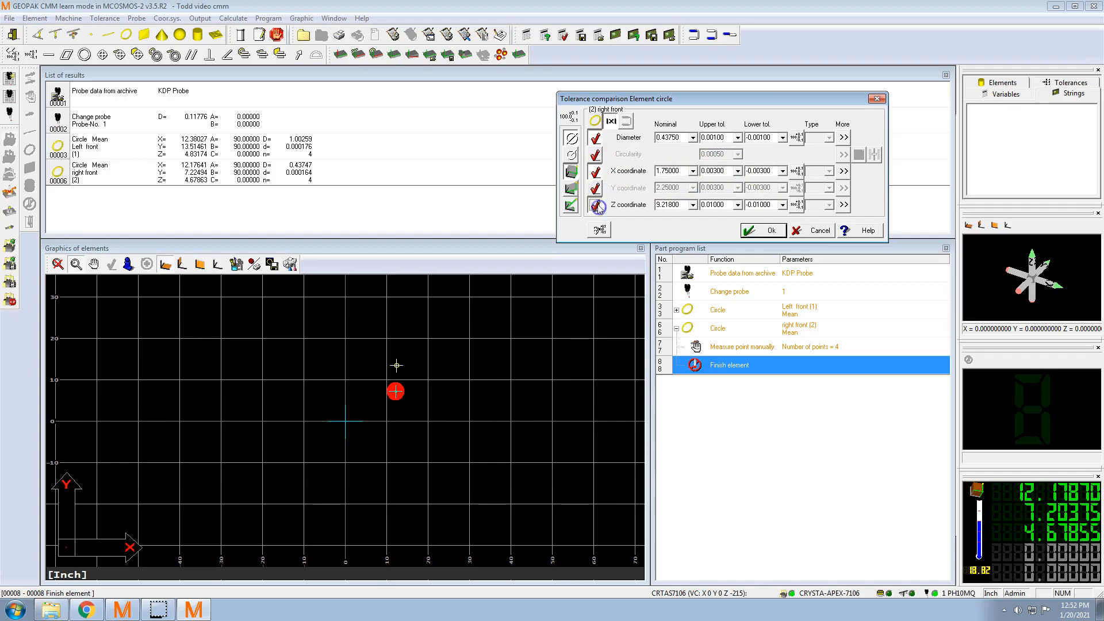
click(595, 188)
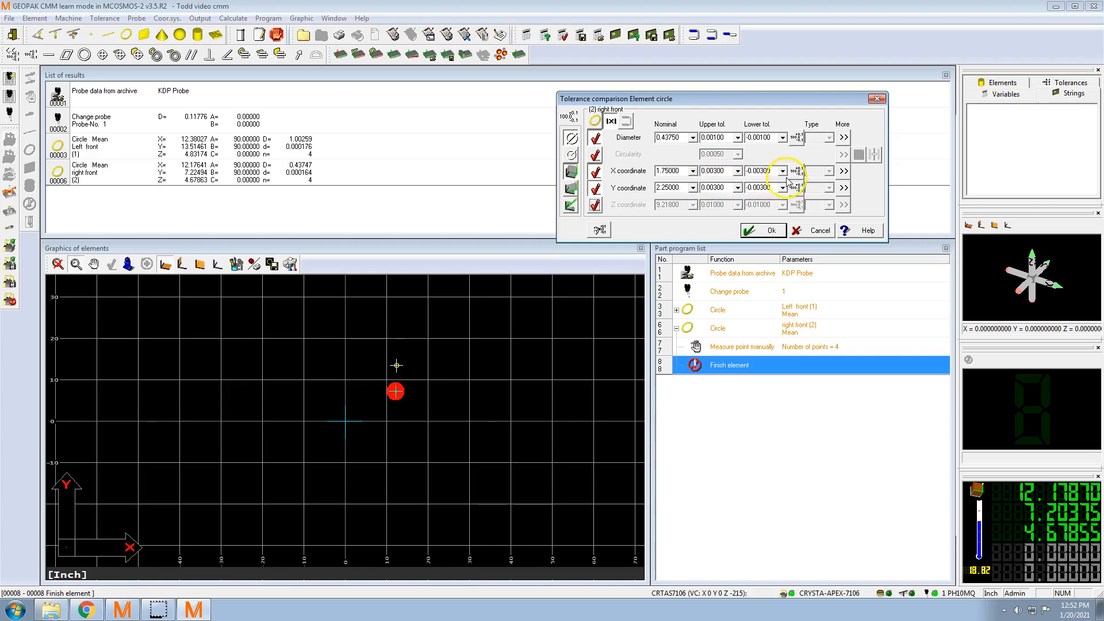
click(596, 172)
click(596, 189)
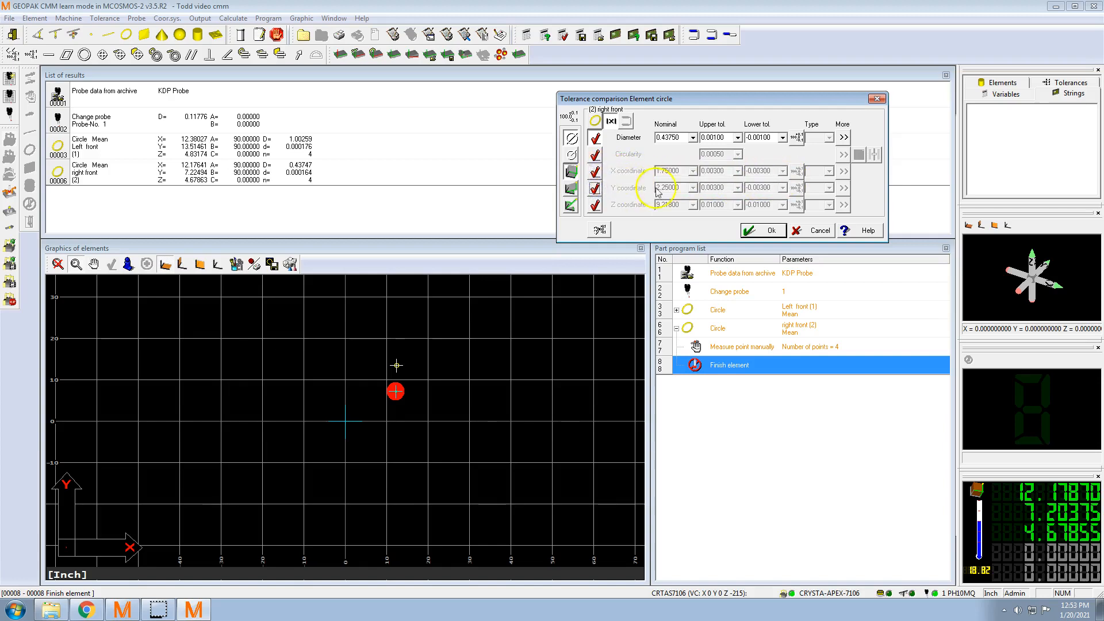
click(755, 231)
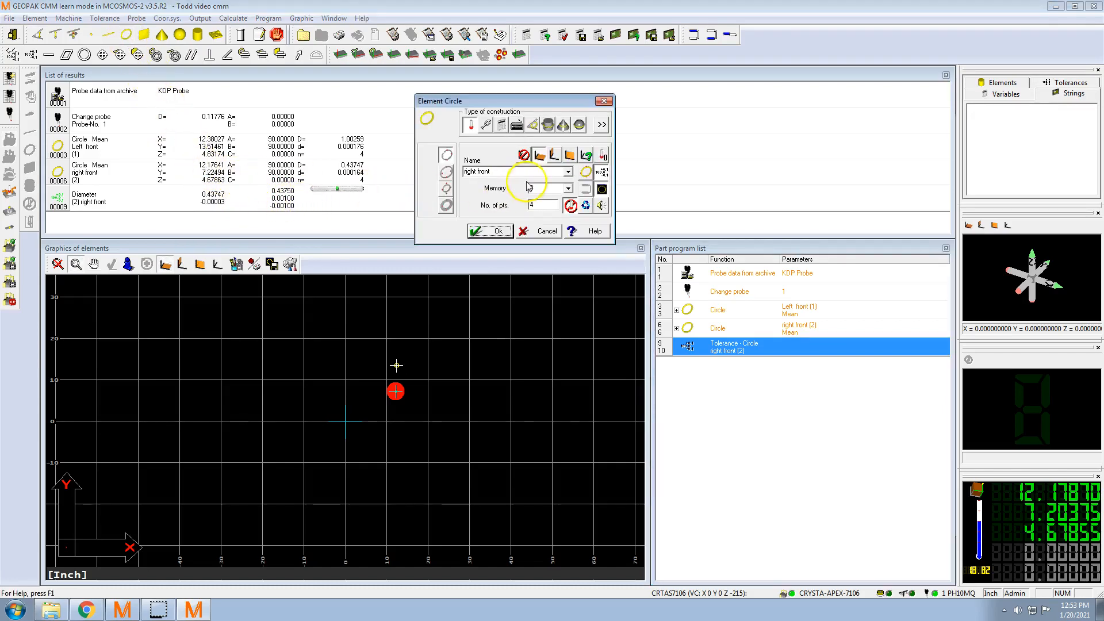
- Measure a third circle named "right back" in memory 3 with 4 points and tolerance comparison
drag(509, 172, 467, 171)
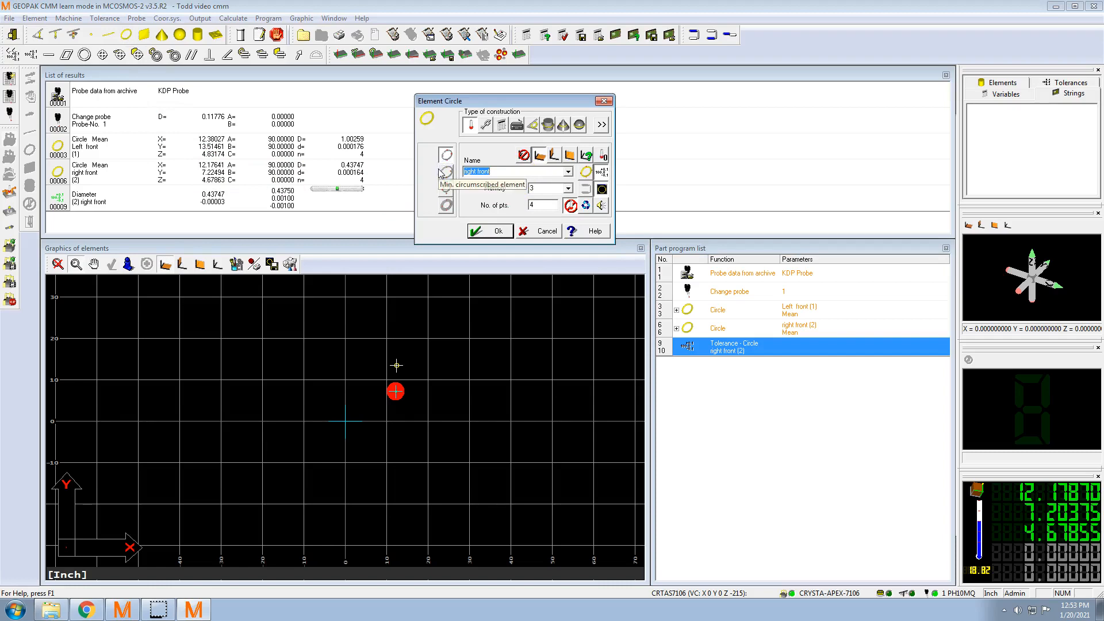
text(right)
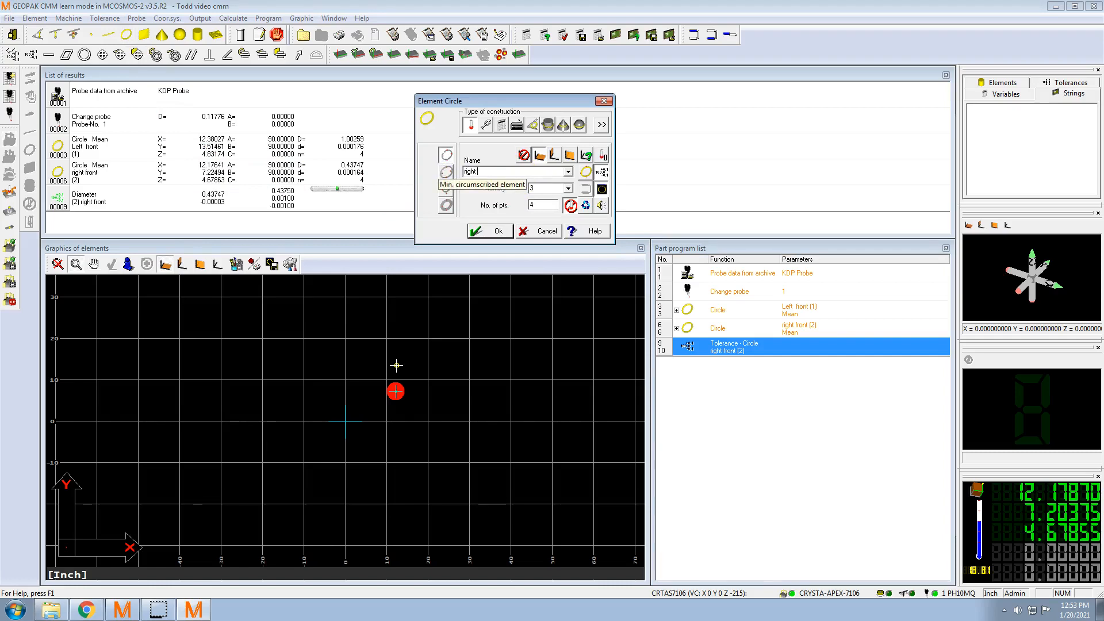
text( back)
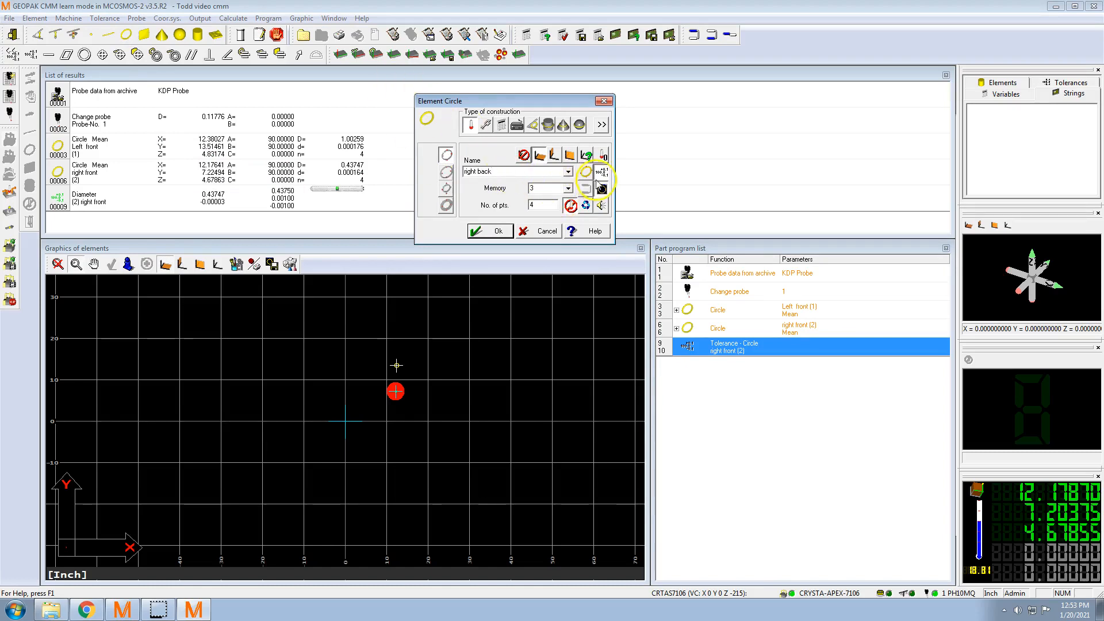
click(506, 231)
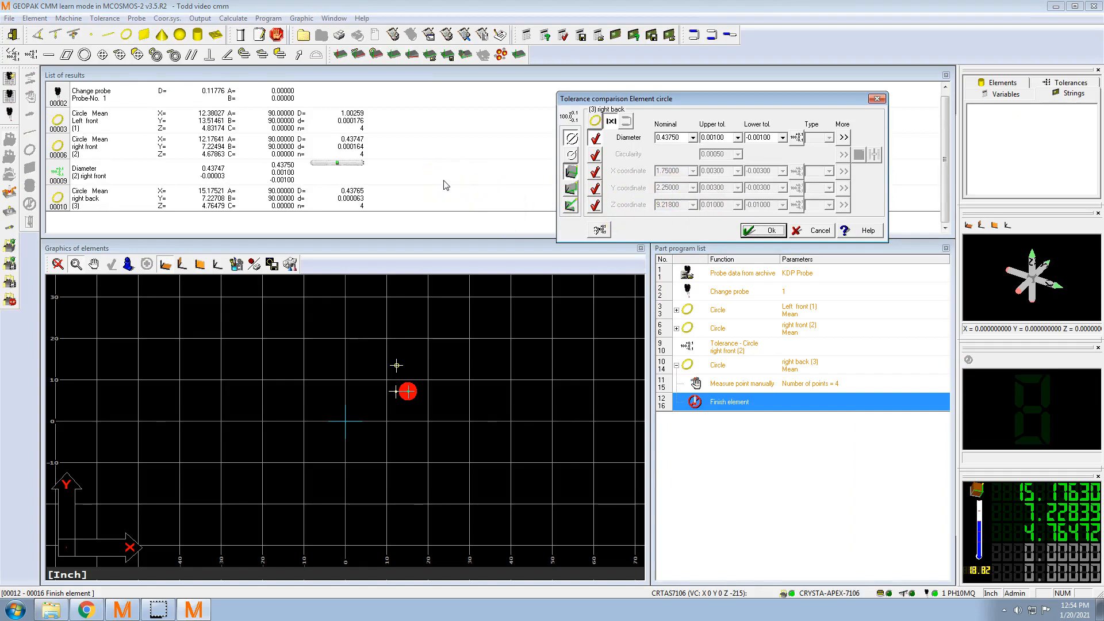
click(417, 179)
- Tighten the right back circle's diameter tolerances to 0.0001 upper and -0.0001 lower and apply the comparison
click(738, 138)
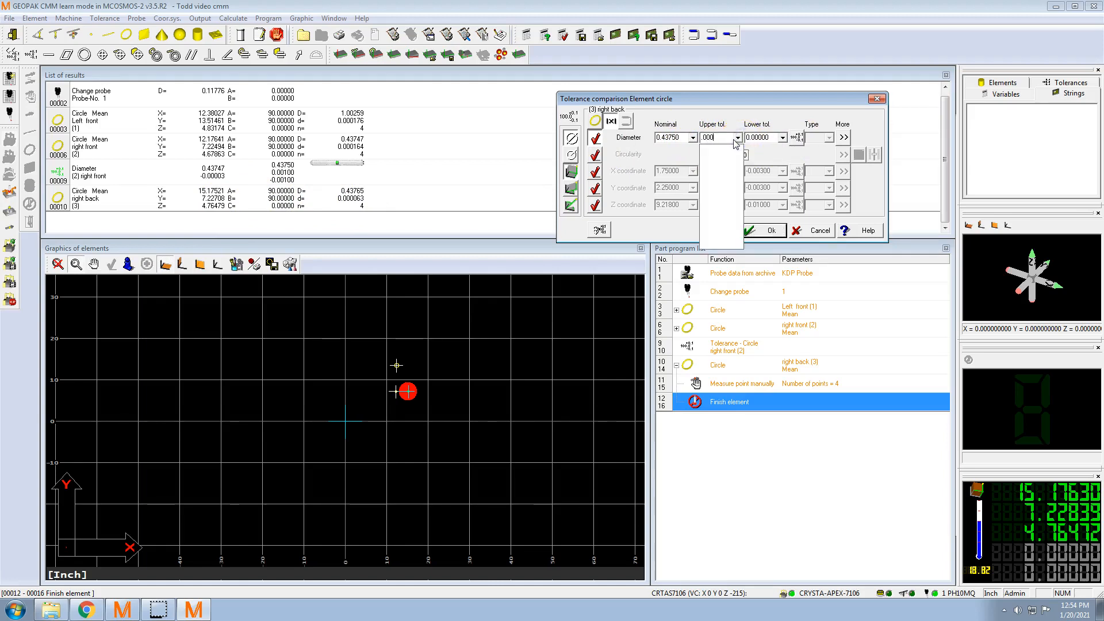
text(.0001)
click(767, 138)
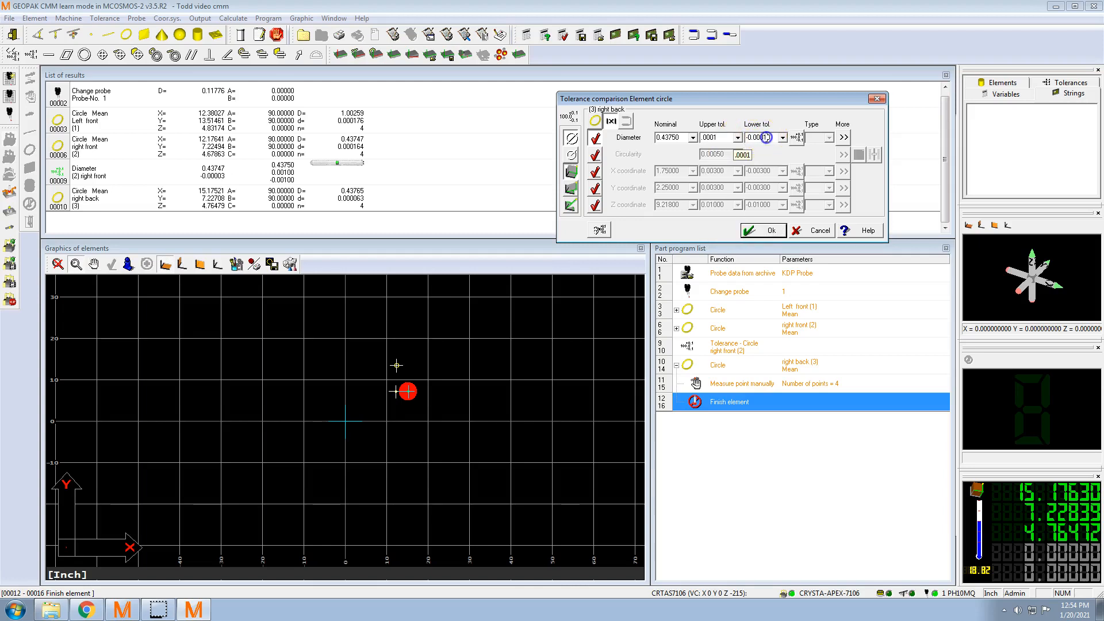
double_click(751, 138)
text(-.00)
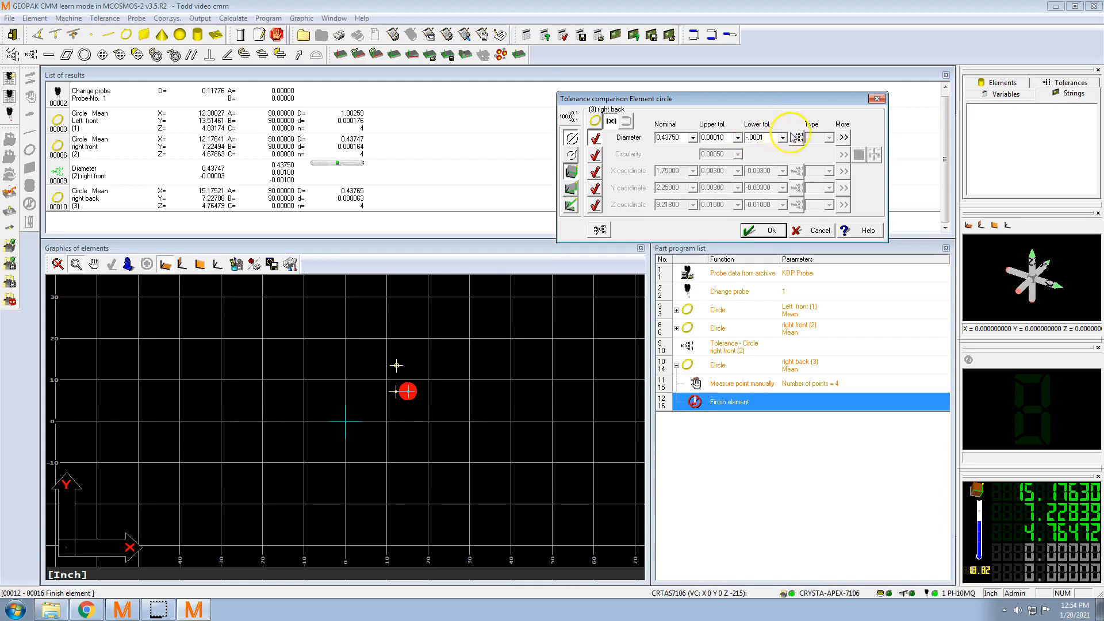
click(773, 232)
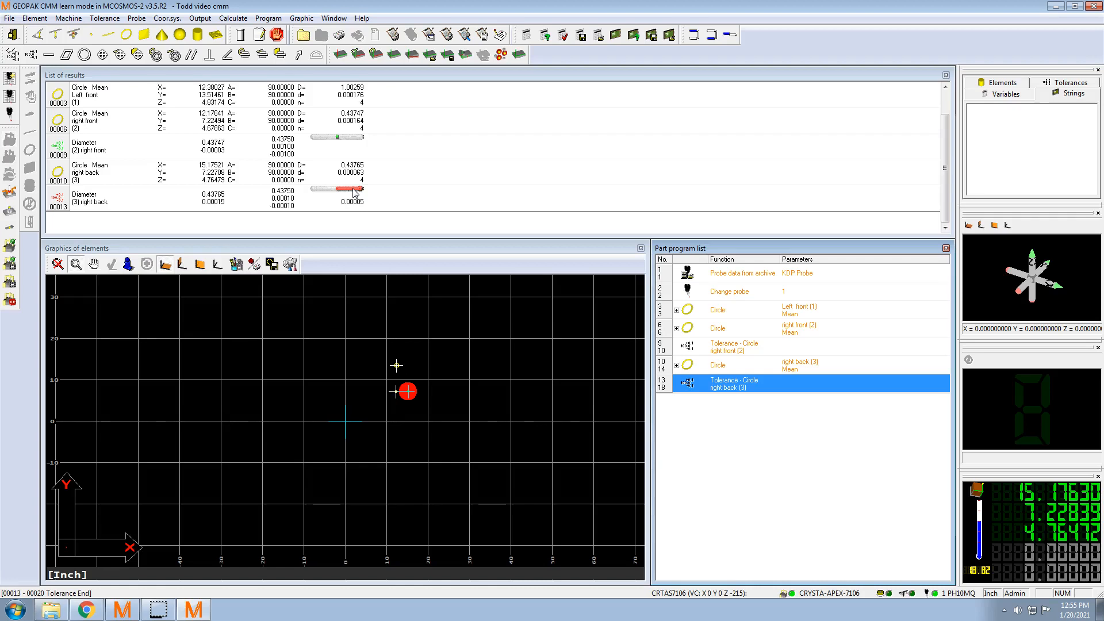
click(377, 187)
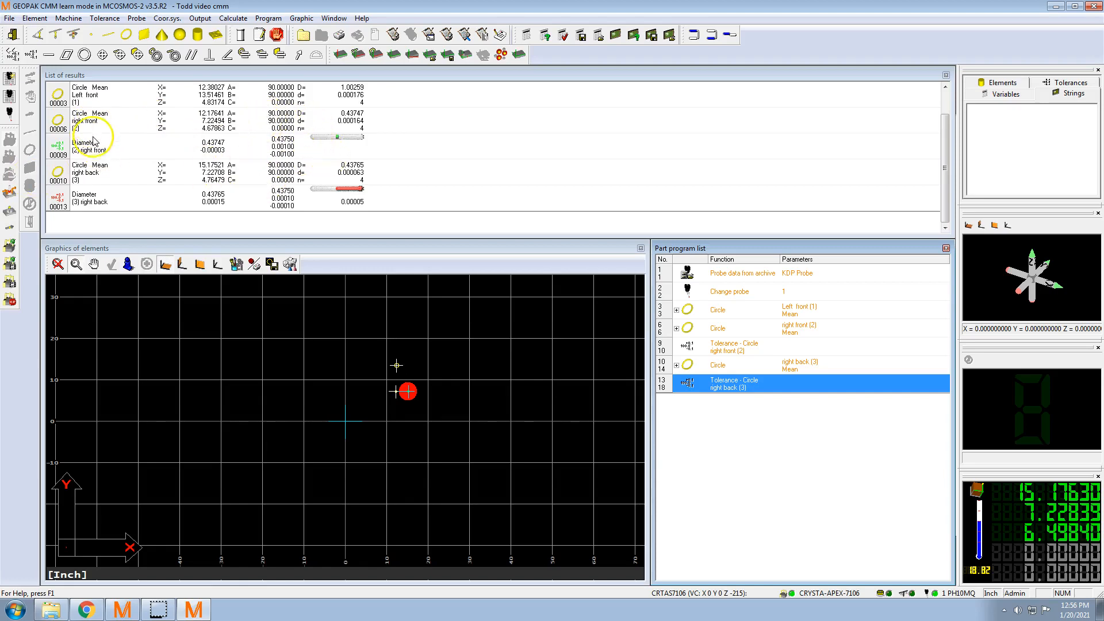
- Calculate the XY distance between the left front and right front circles in memory 1, without radius compensation
click(54, 36)
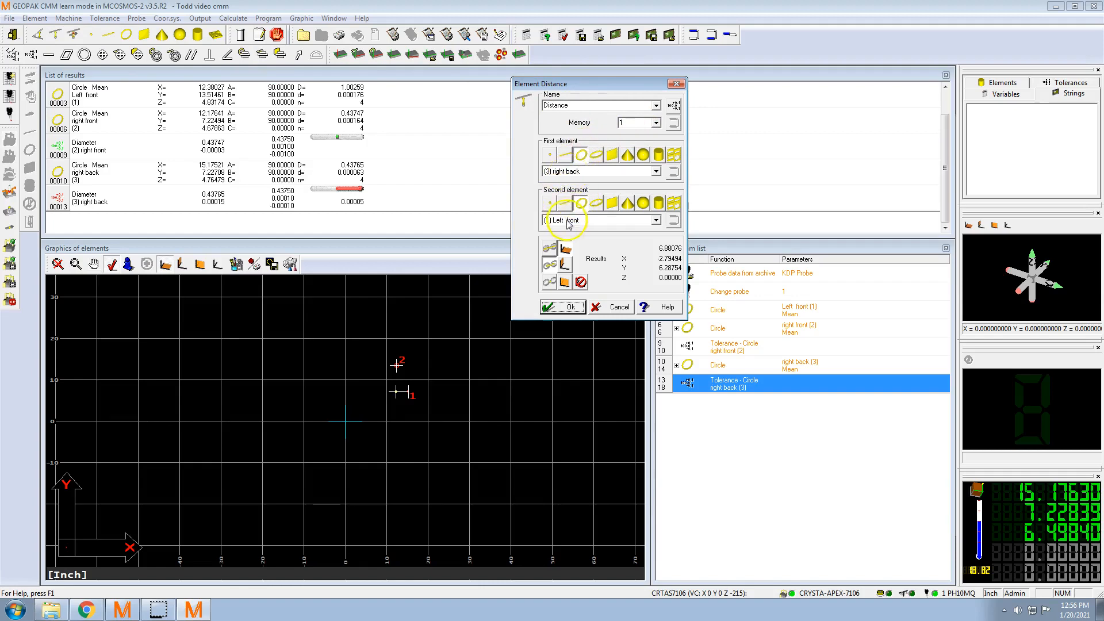
click(575, 171)
click(571, 183)
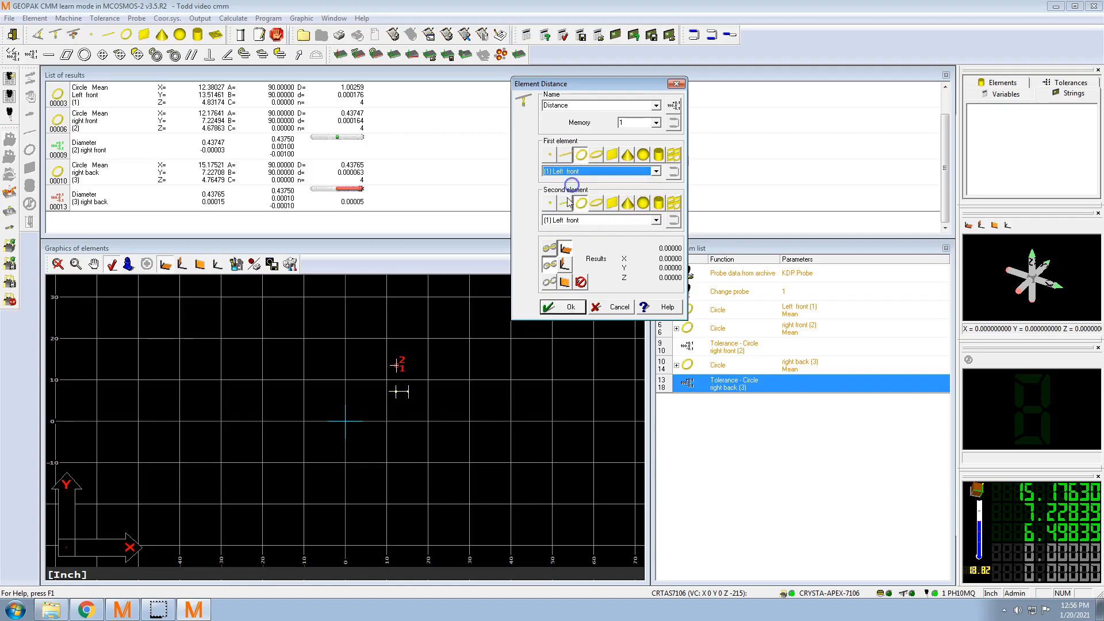
click(572, 220)
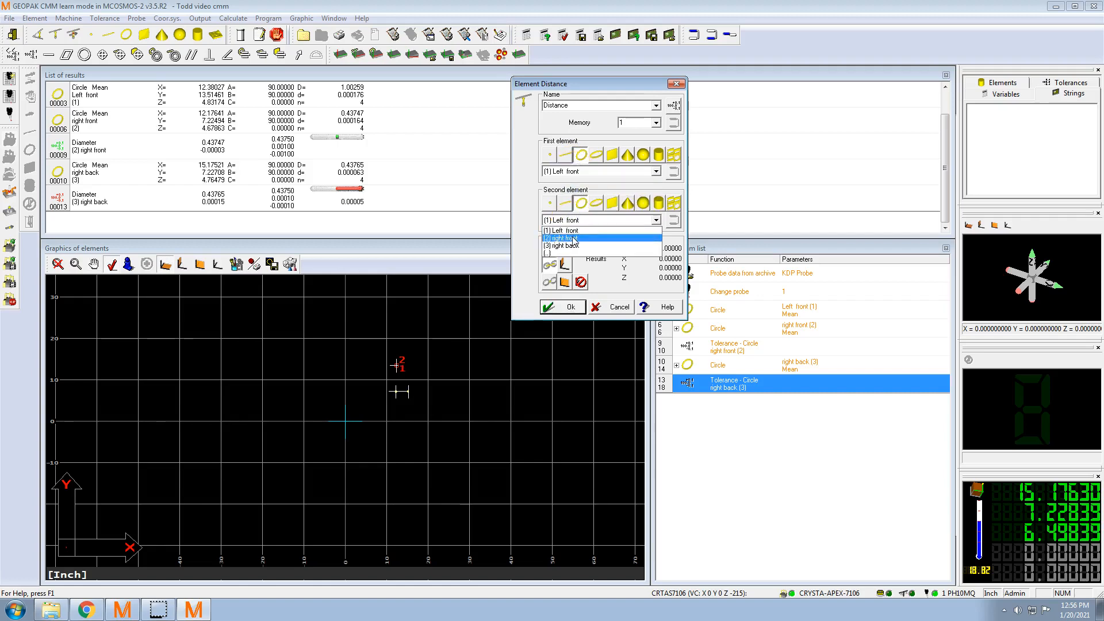
click(569, 238)
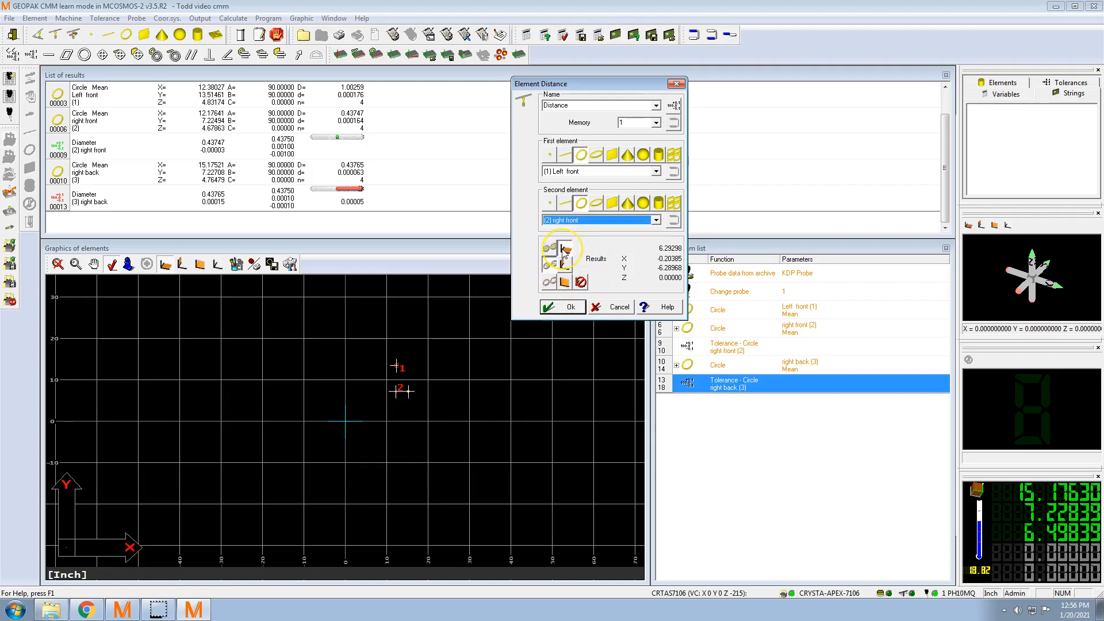
click(550, 266)
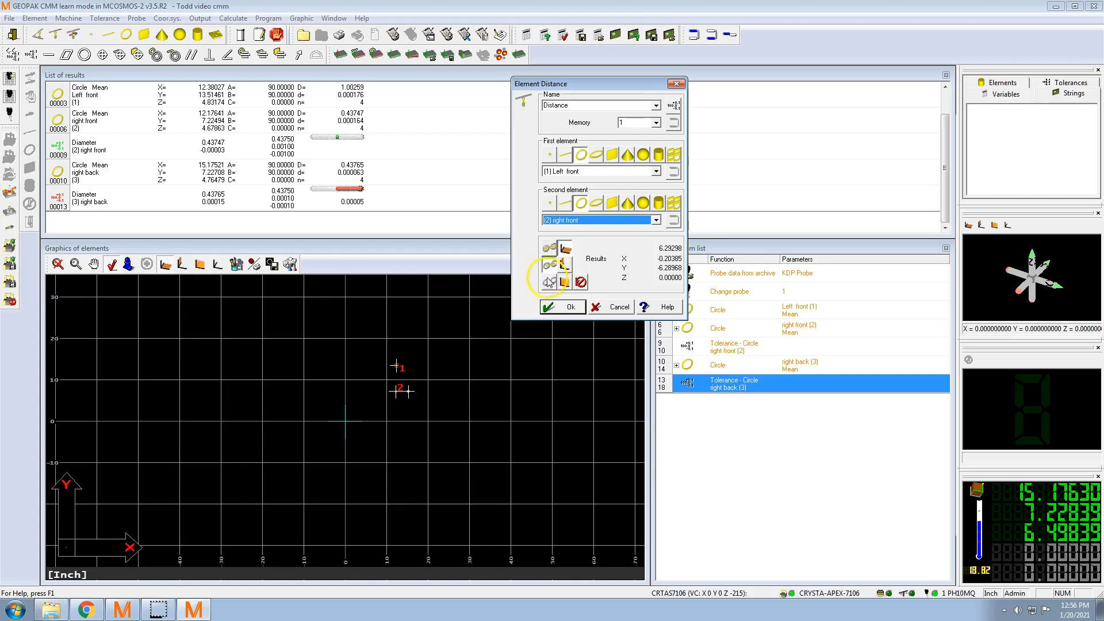
click(565, 282)
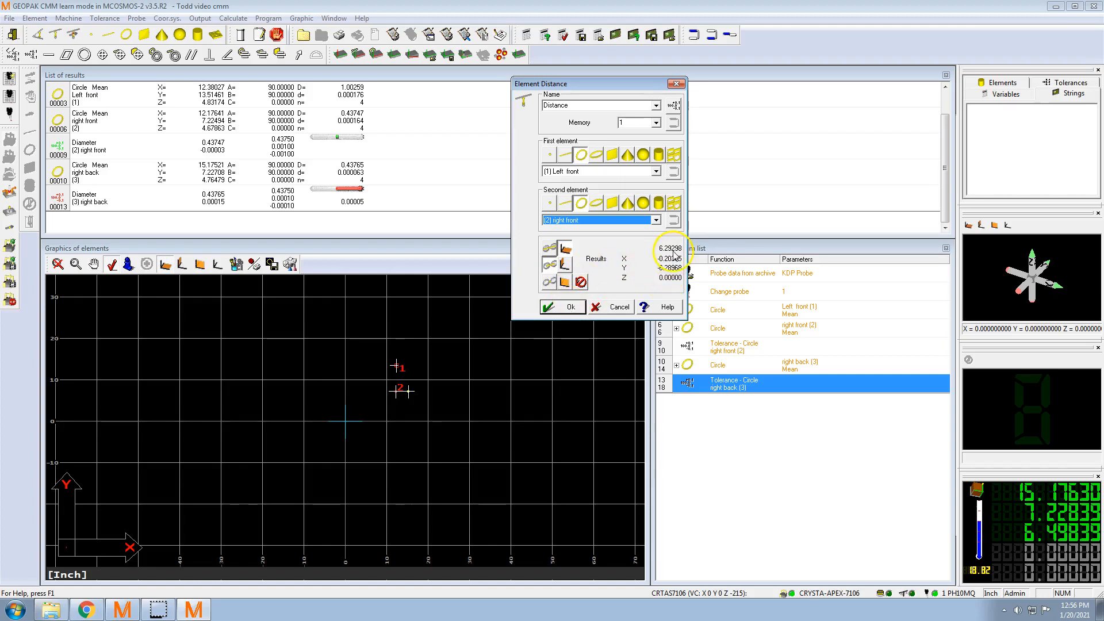
click(570, 307)
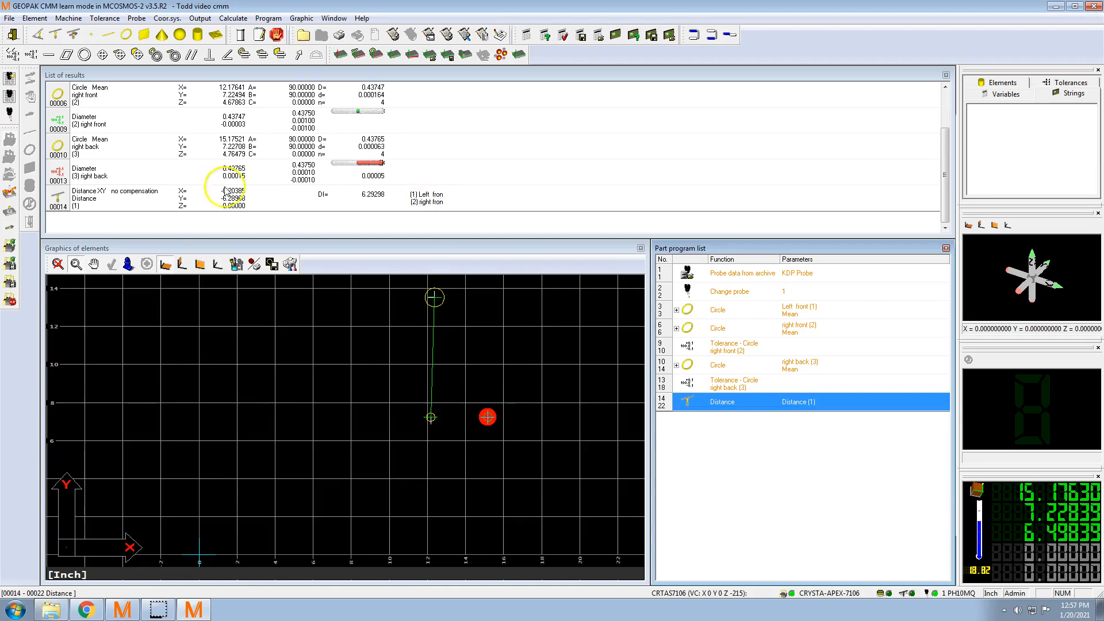
- Measure a line named "left line" in memory 1 with 3 points
click(108, 36)
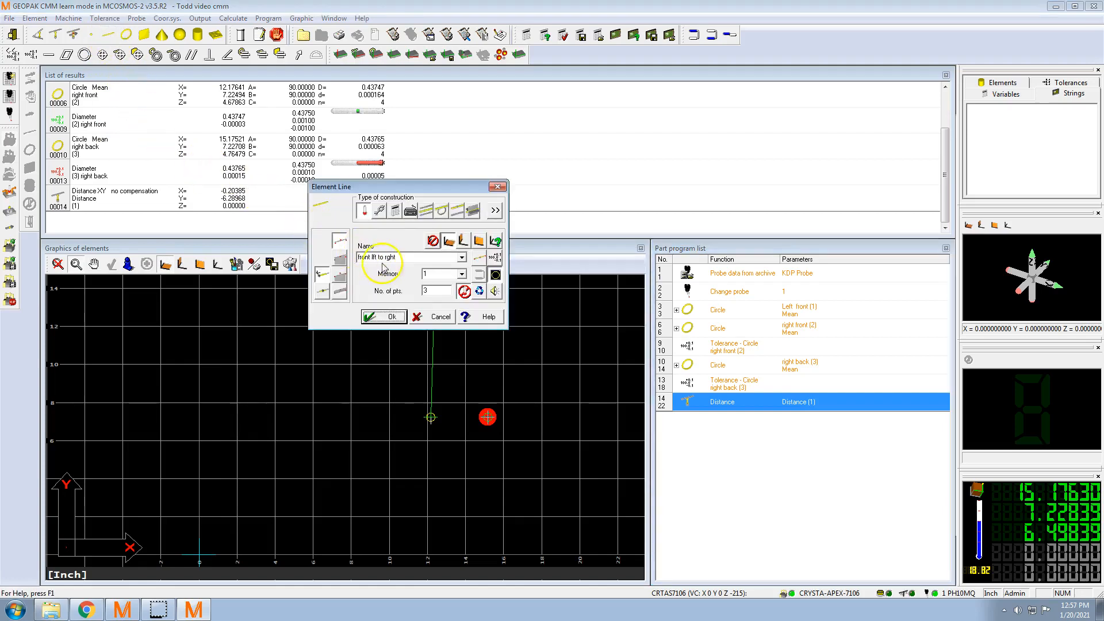
drag(405, 258, 362, 257)
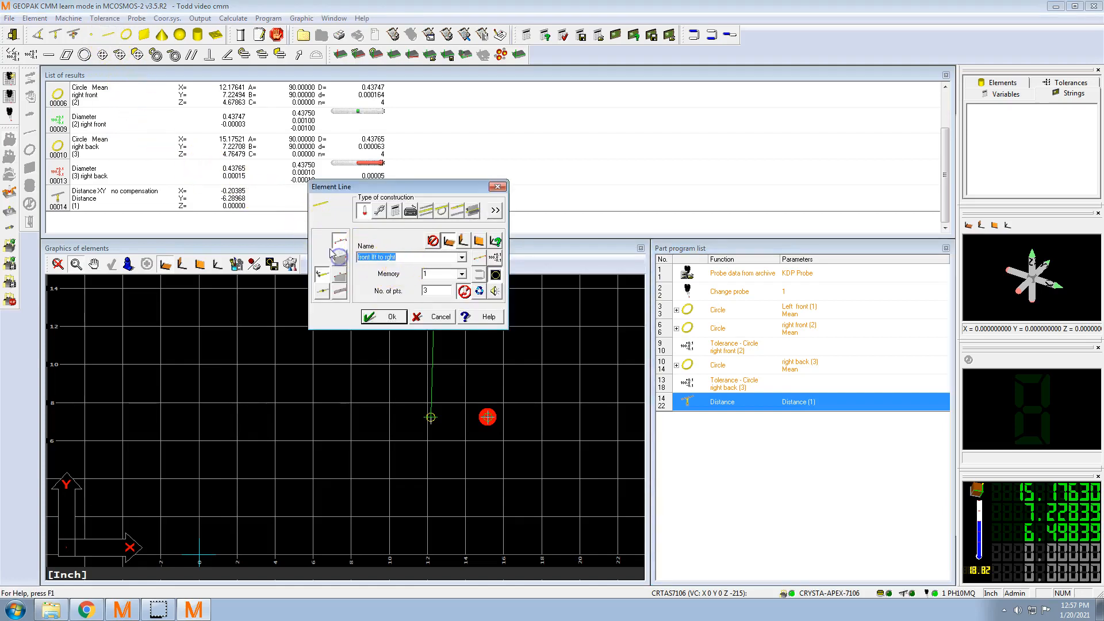
text(left lin)
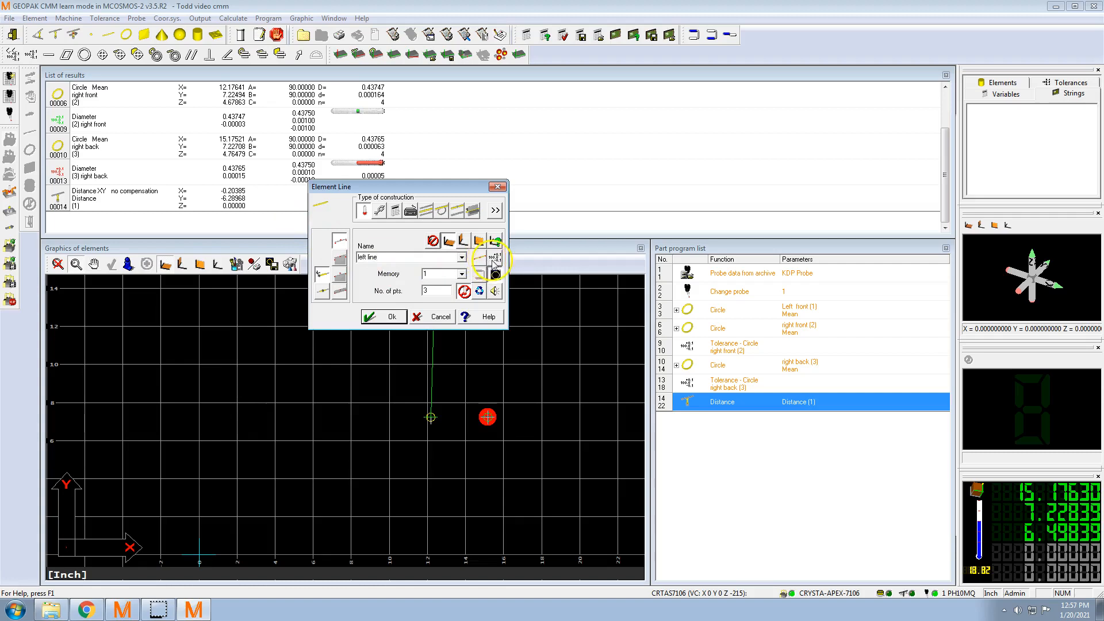
click(386, 319)
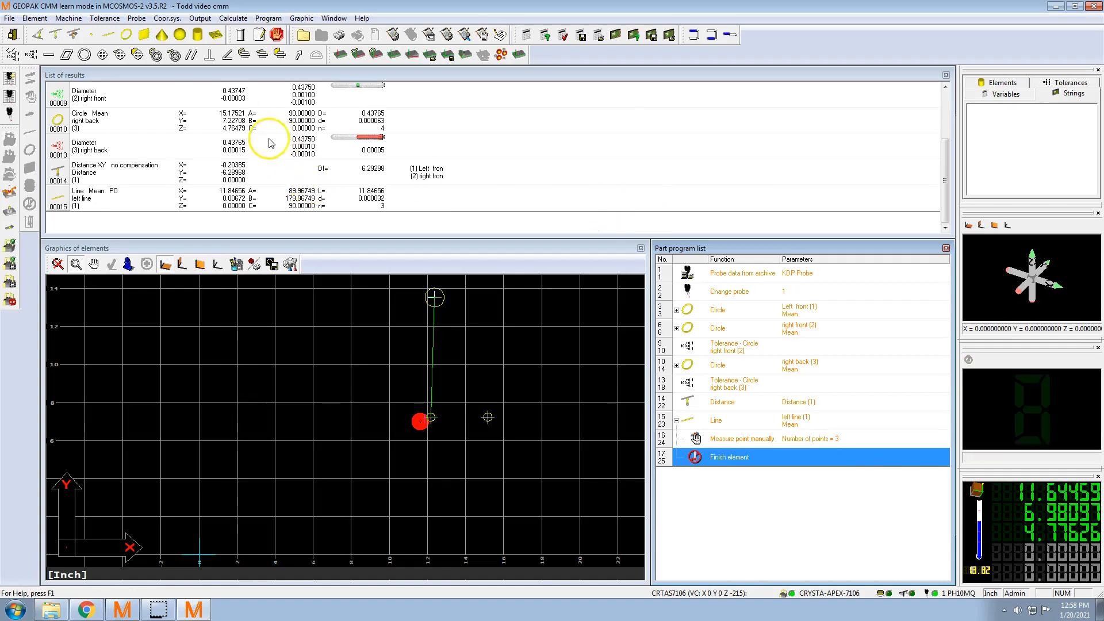
- Calculate the XY distance from the left line to the left front circle in memory 2, without compensation
click(55, 35)
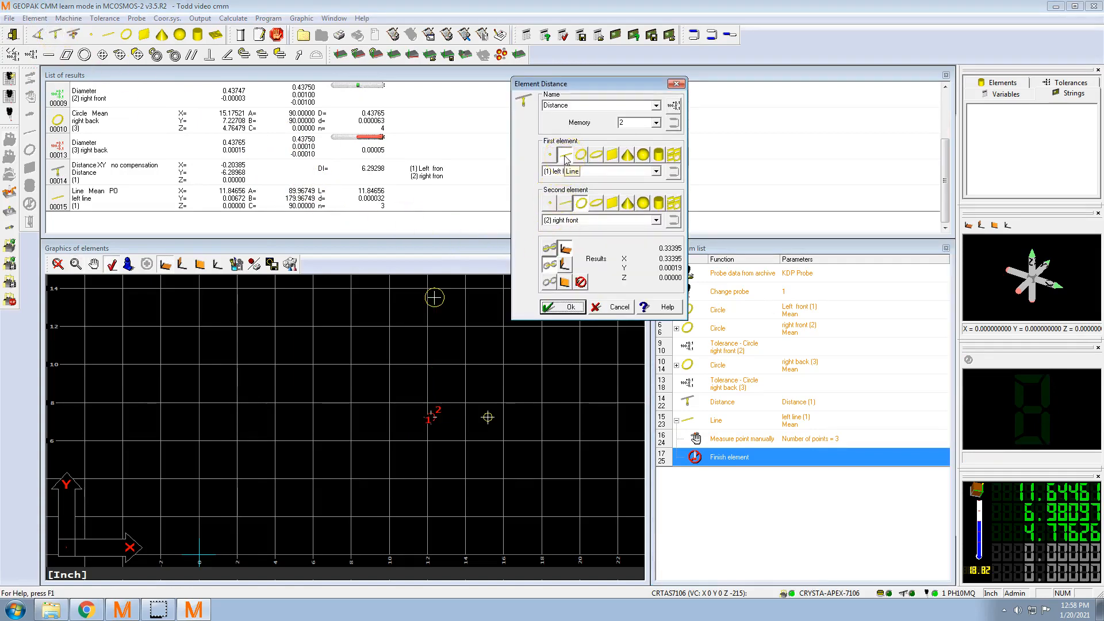
click(581, 220)
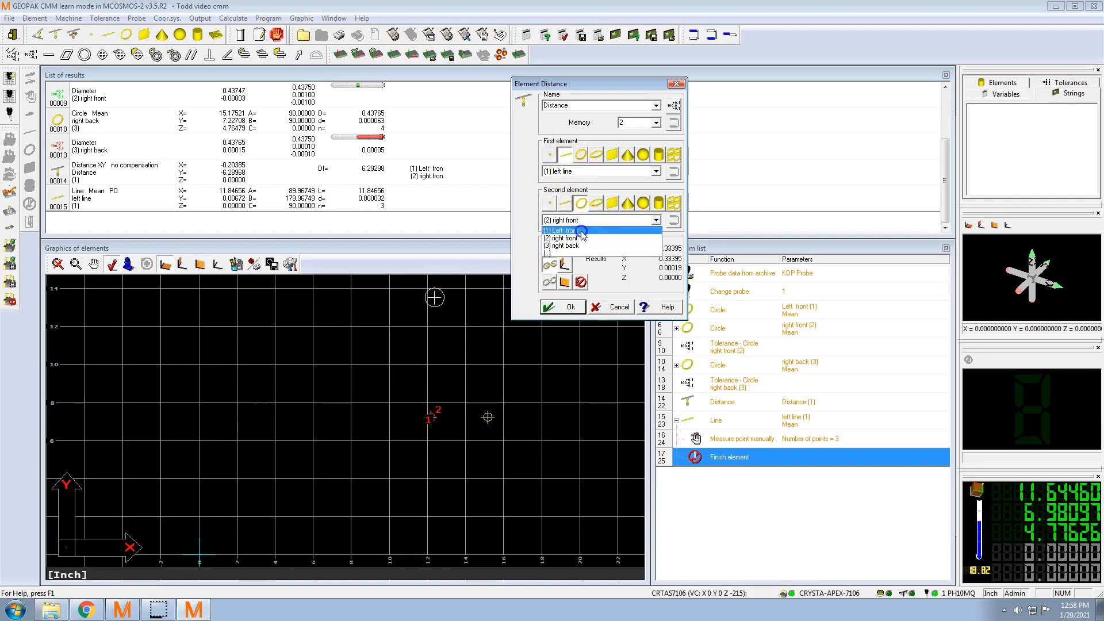
click(575, 230)
click(564, 307)
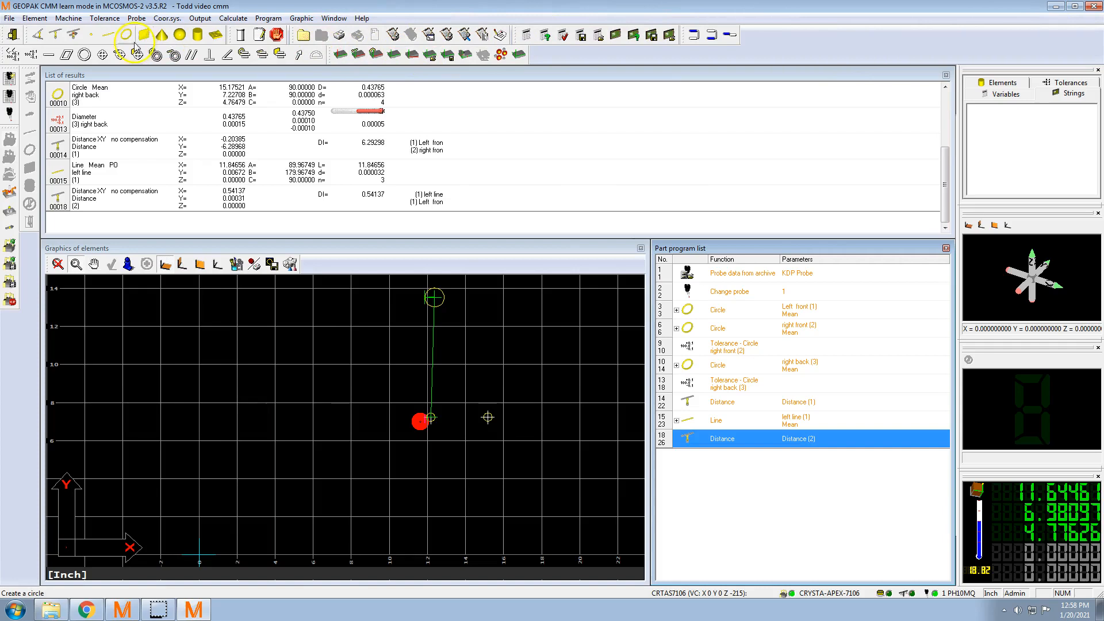
- Exit learn mode saving the part program, and start the part in repeat mode with one execution in inches
click(1088, 7)
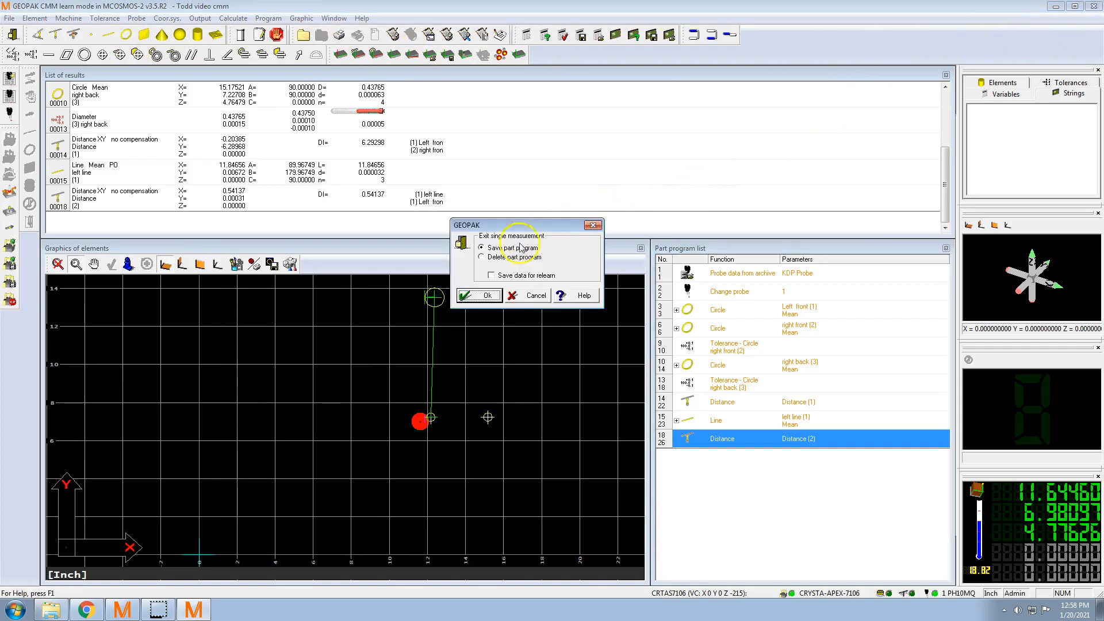
click(475, 297)
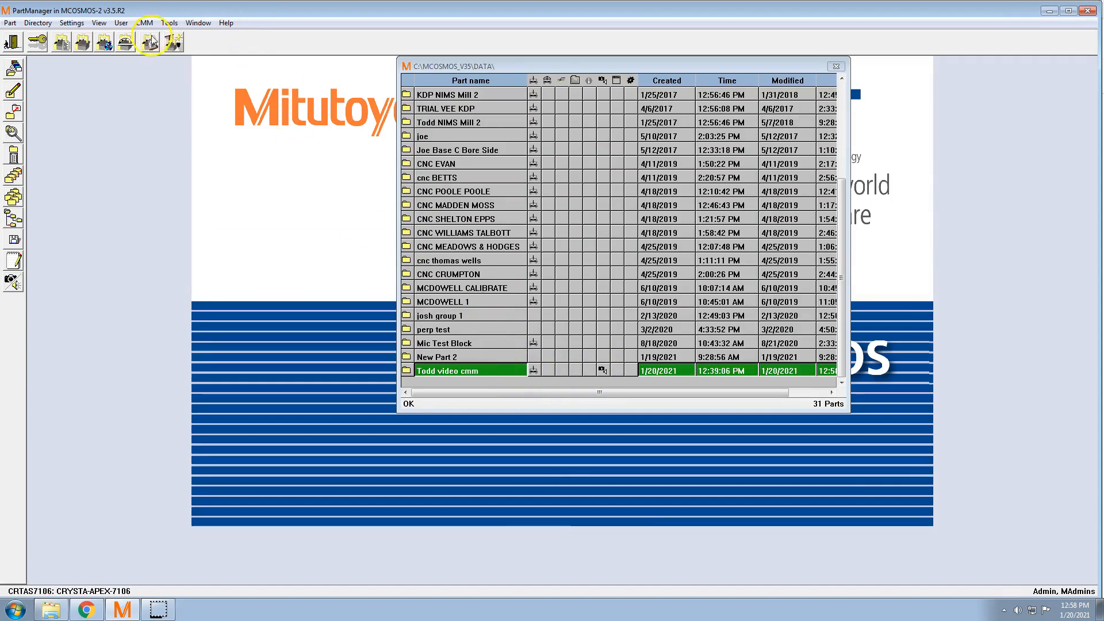
click(104, 47)
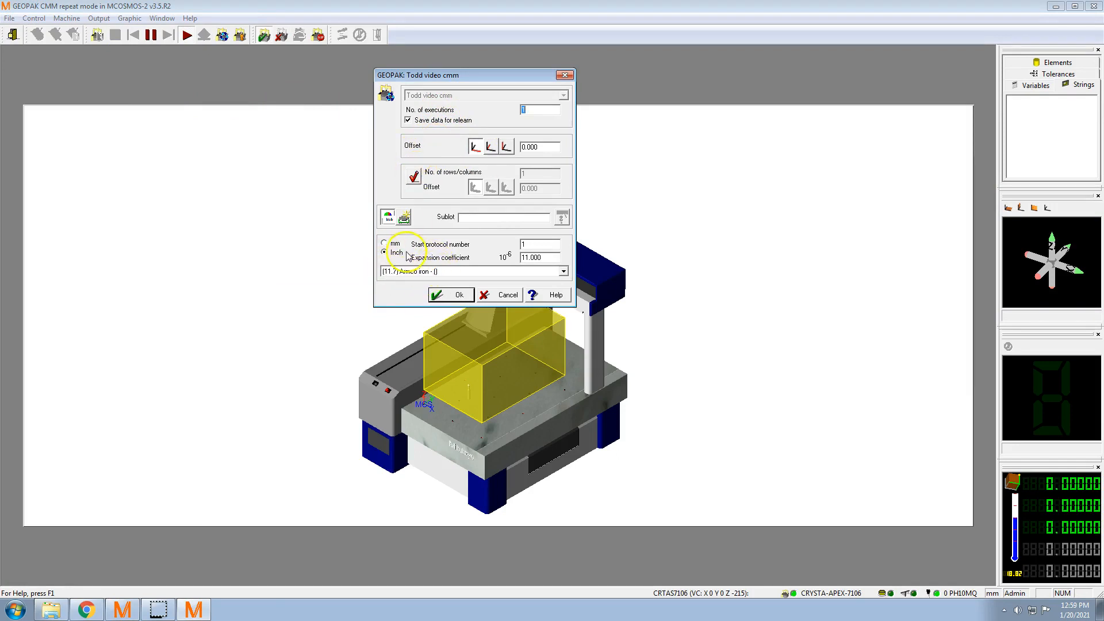
click(459, 297)
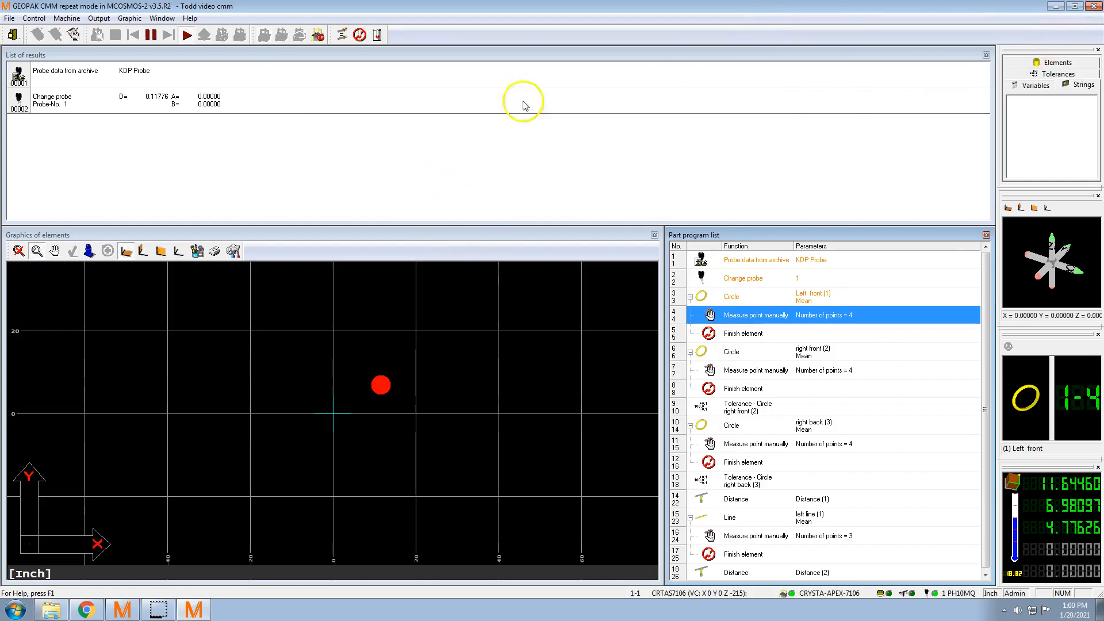
- Pause the running part program at the left front circle and cancel its repetition
click(151, 35)
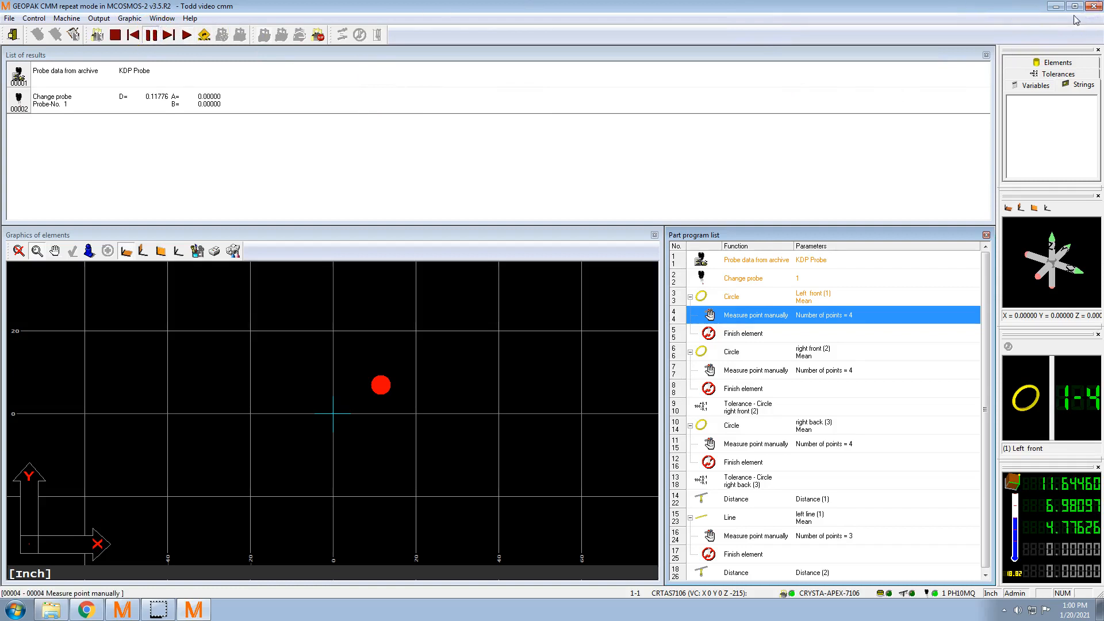
click(115, 35)
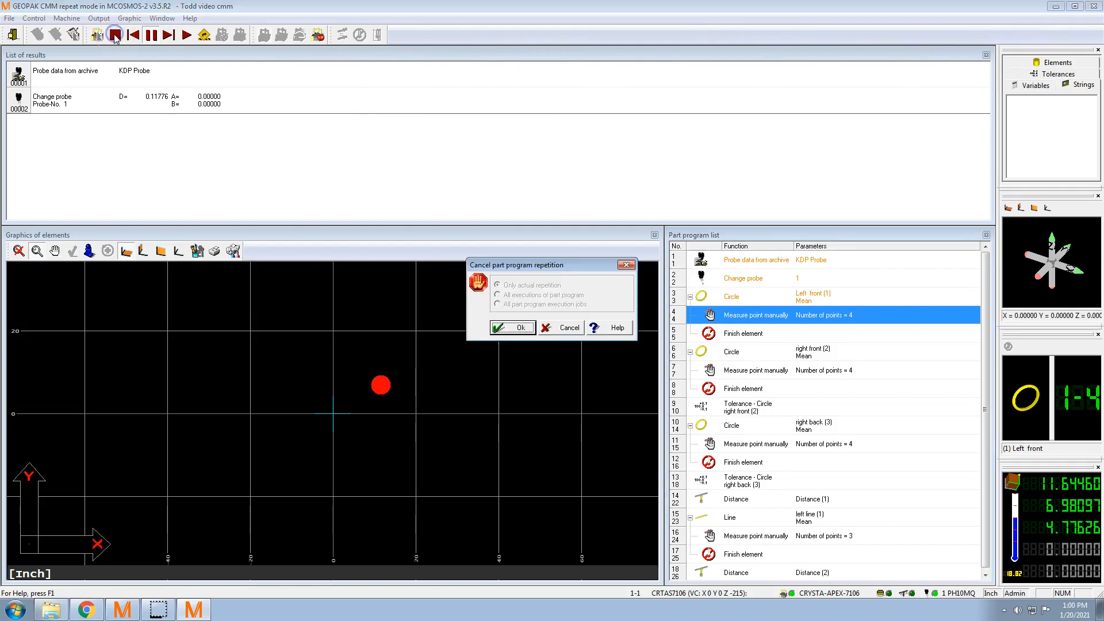
click(516, 328)
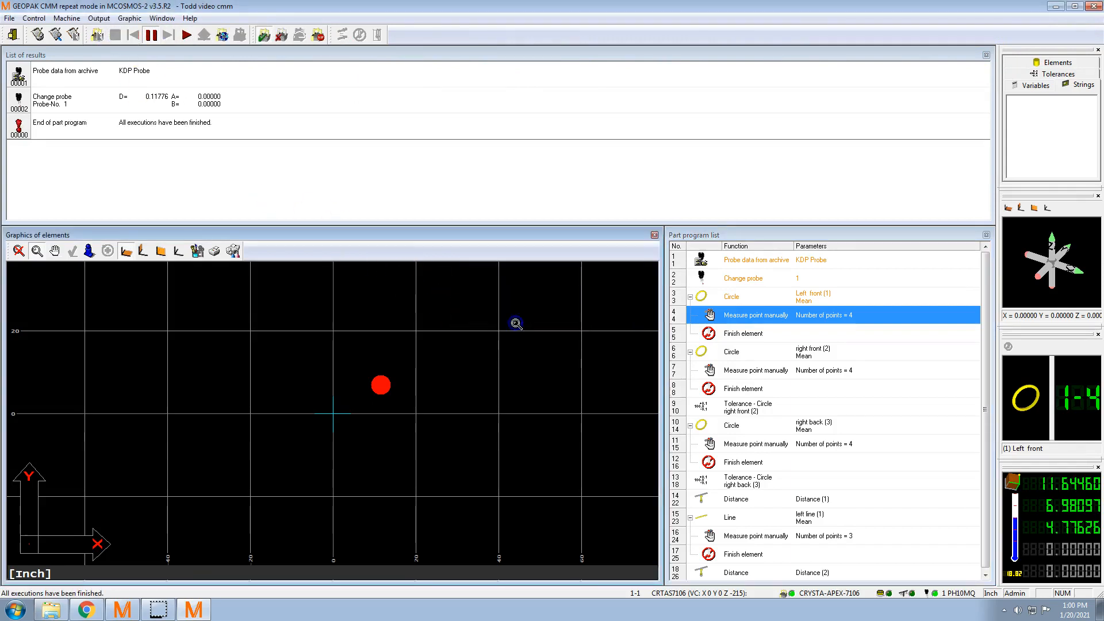
click(154, 35)
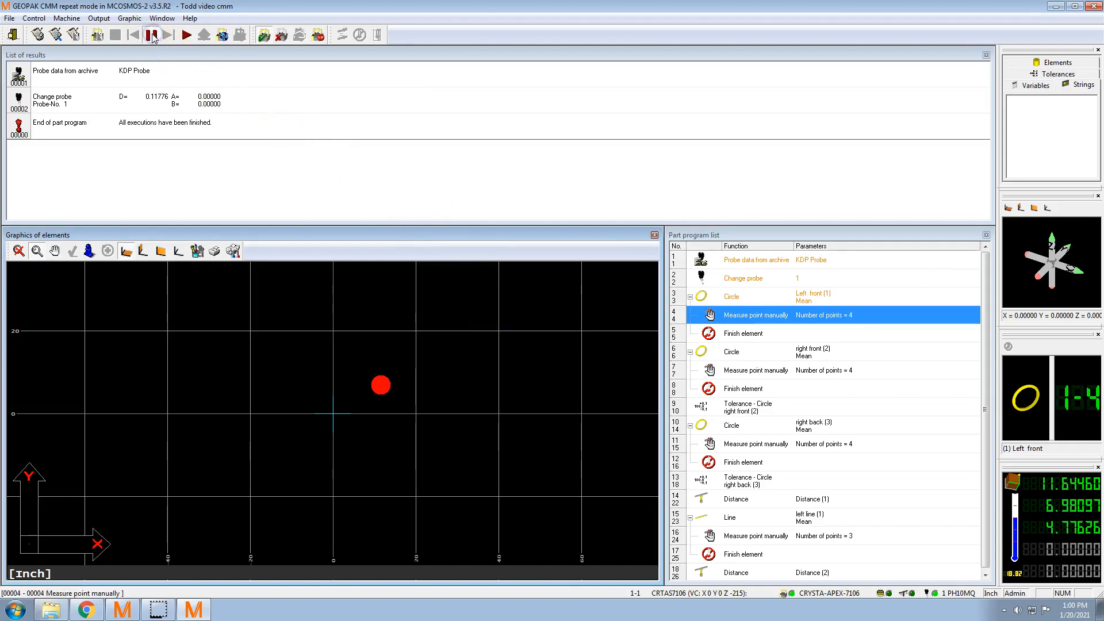